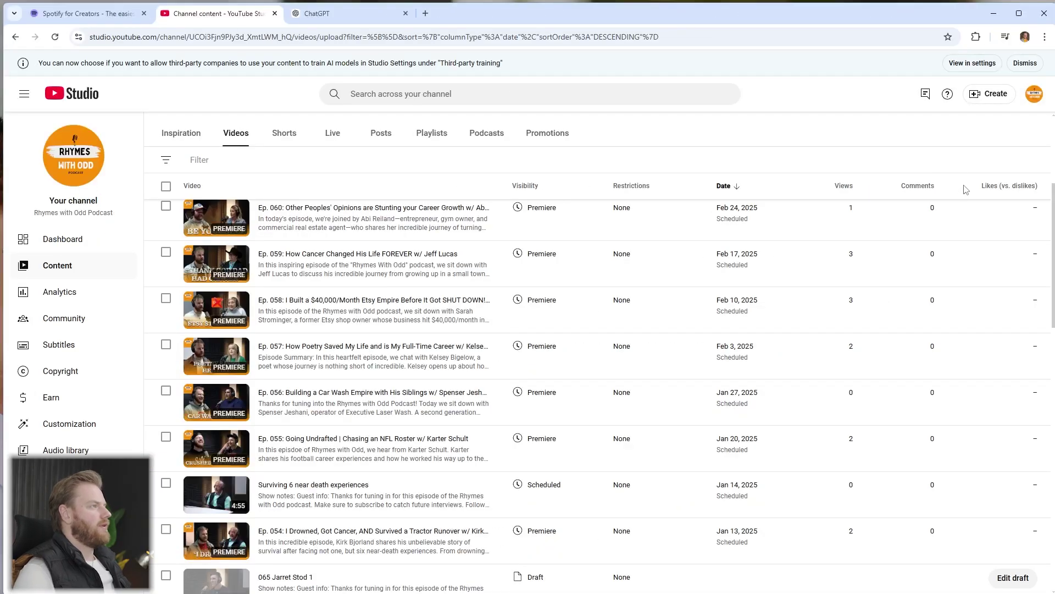
Dismiss the upload dialog and bring up the 065 Jarret Stod 1 YouTube watch page
click(987, 99)
click(983, 120)
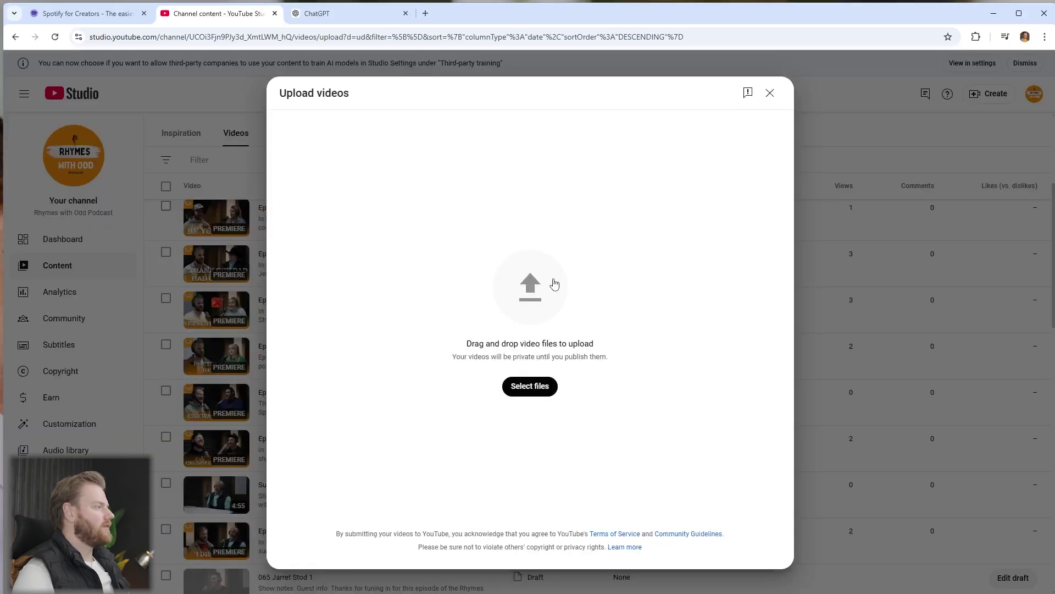
click(770, 92)
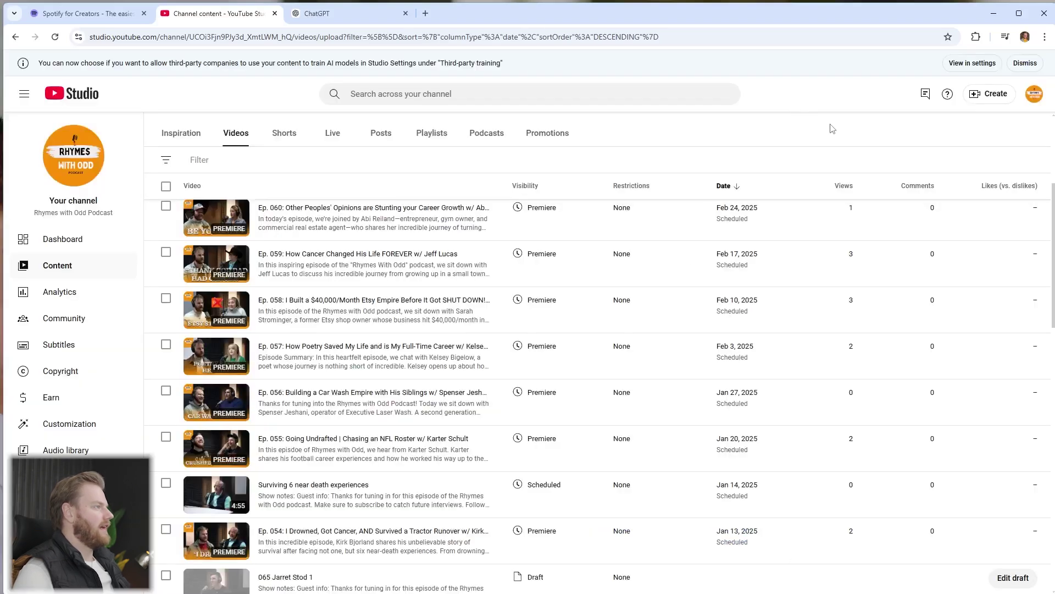
scroll(715, 220, down, 3)
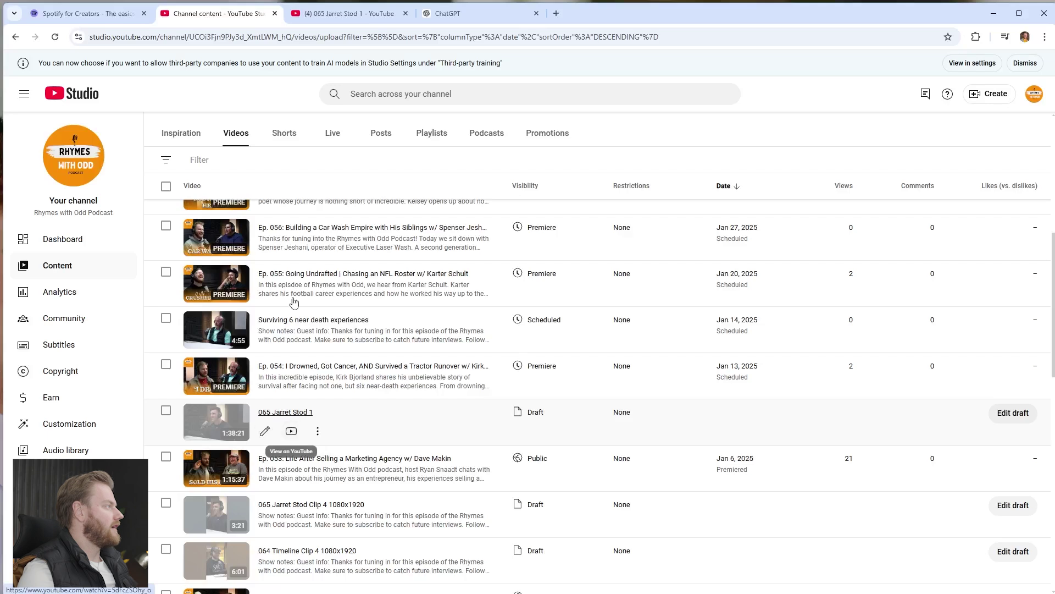
click(346, 16)
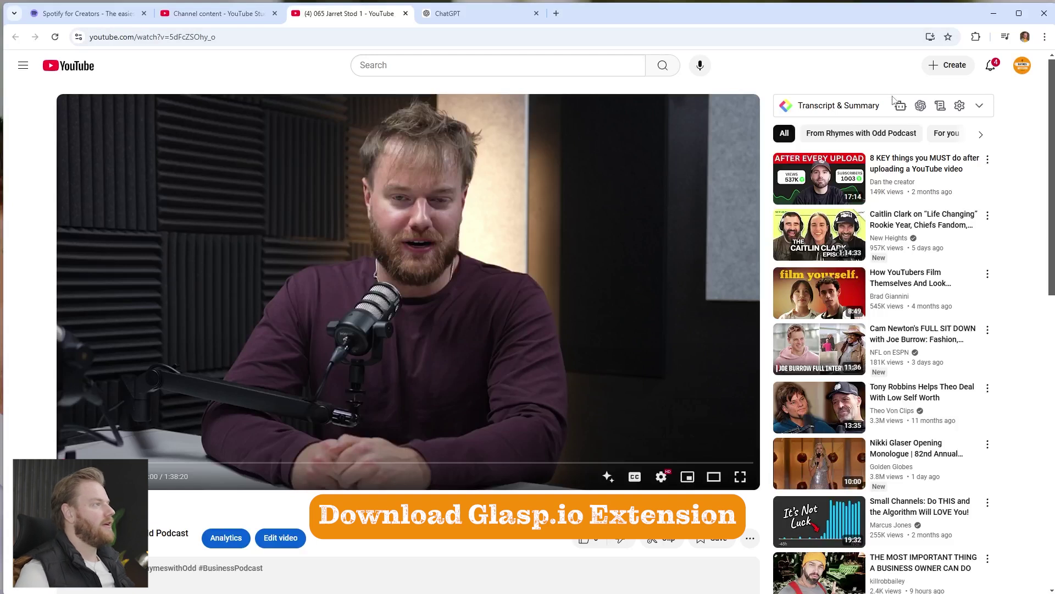
Review the episode transcript in the Transcript & Summary panel and send it to ChatGPT for summarising
click(980, 108)
click(979, 108)
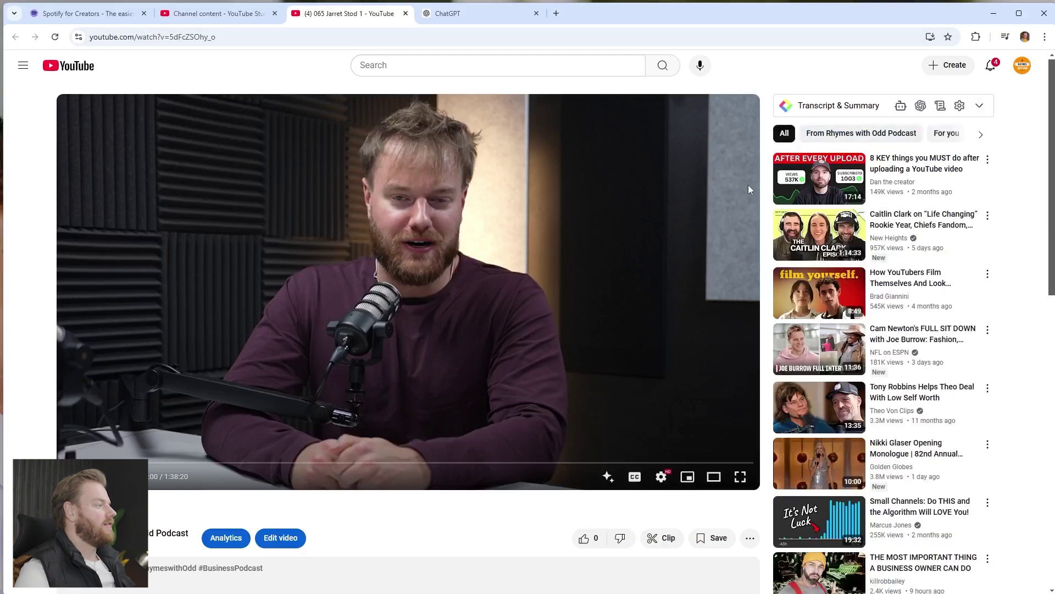
click(979, 106)
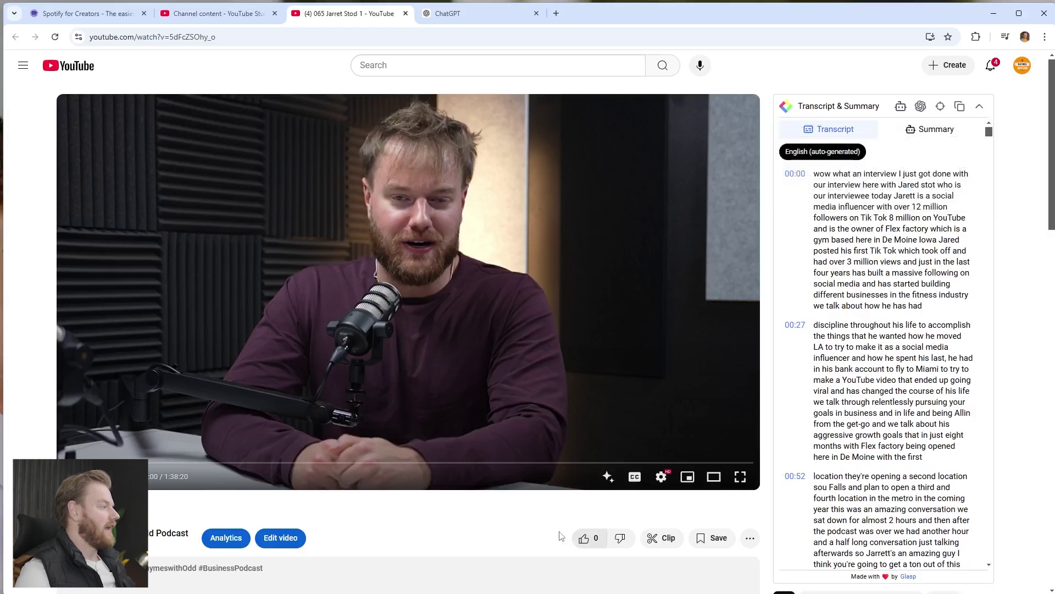
scroll(833, 338, down, 18)
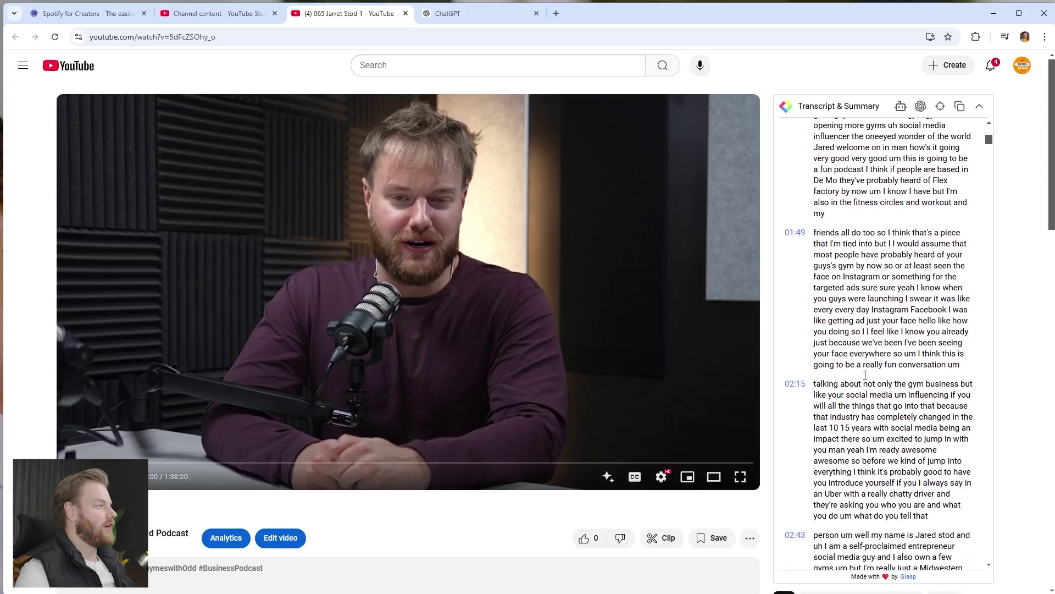
scroll(866, 375, up, 18)
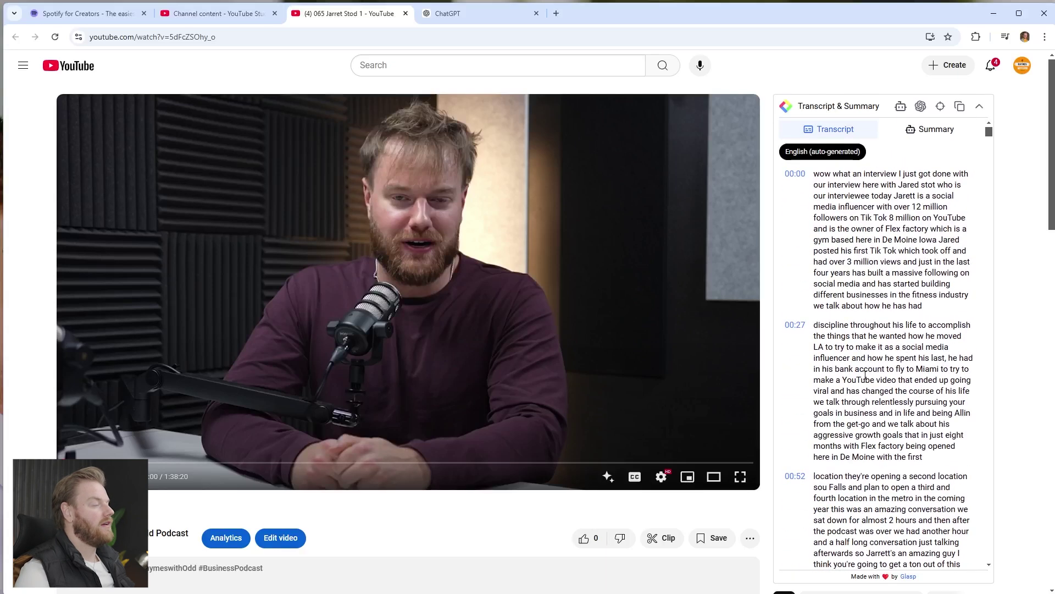
mouse_move(921, 111)
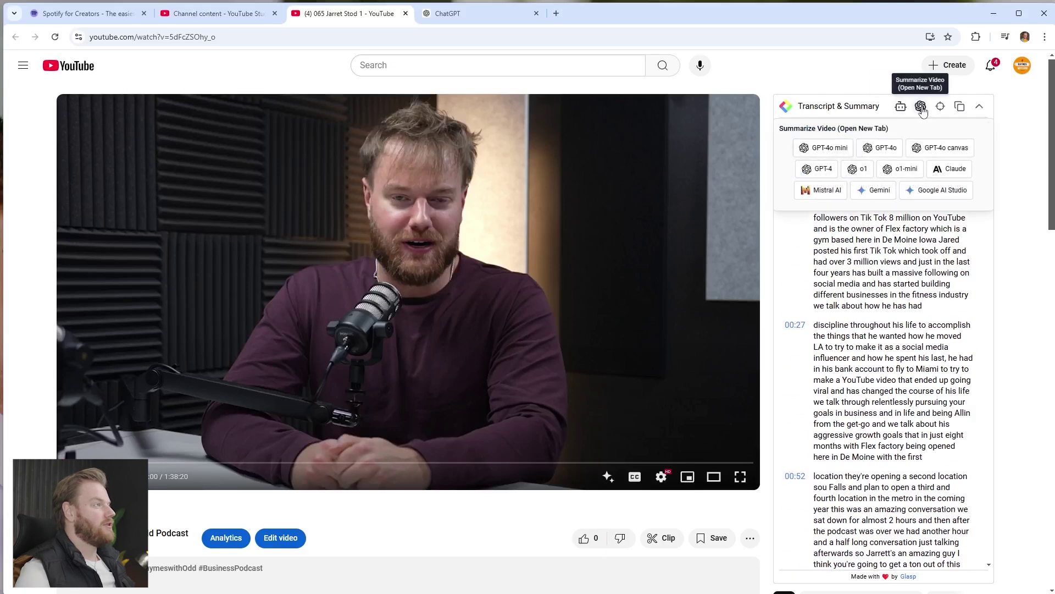
click(922, 108)
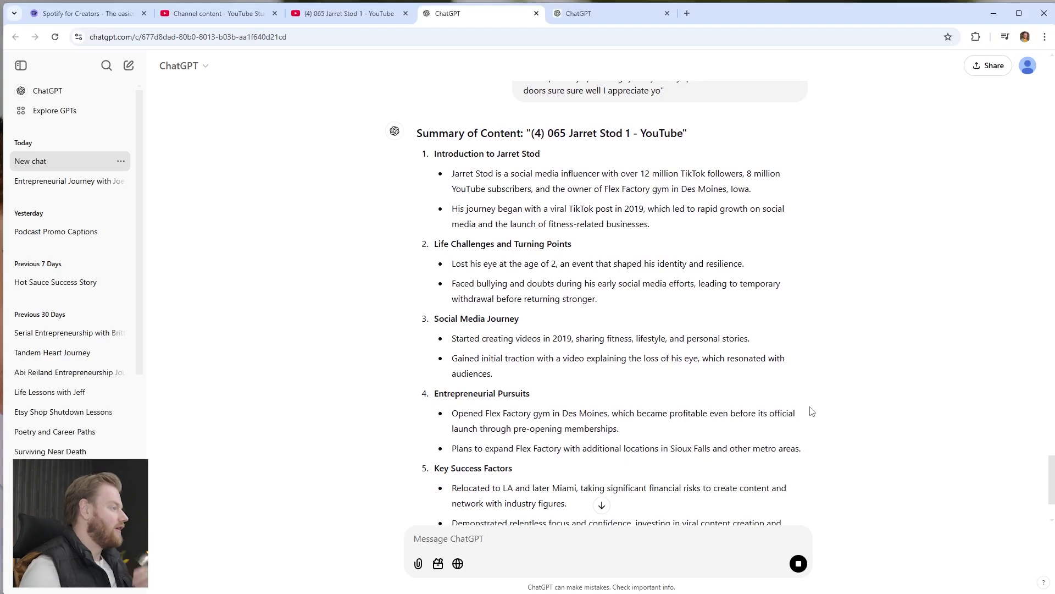
click(622, 537)
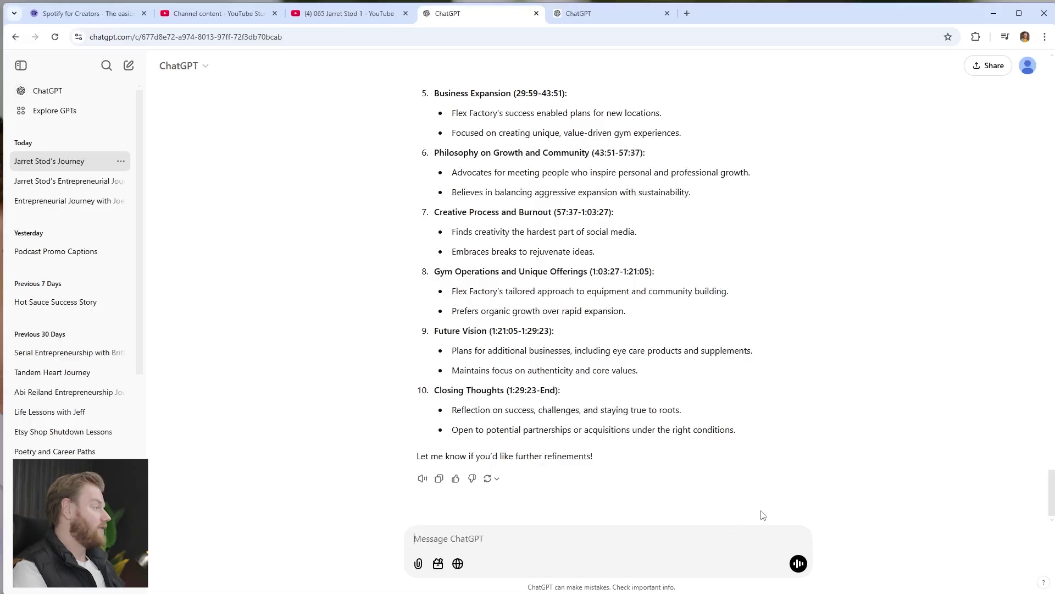
Ask ChatGPT to write a YouTube description box and podcast show notes from this summary
text(using this t)
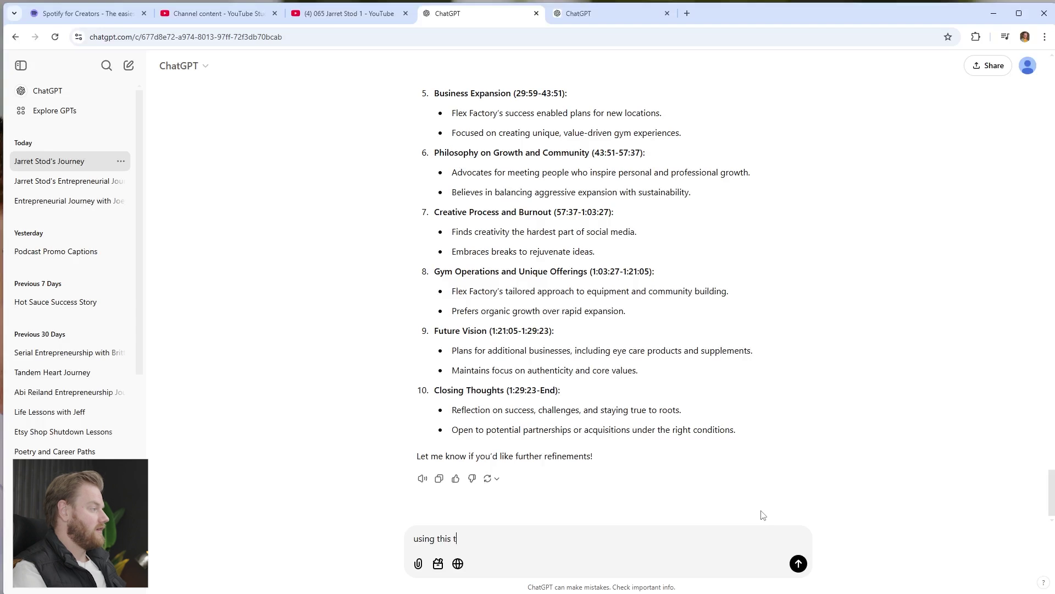
key(BackSpace)
text(summery, )
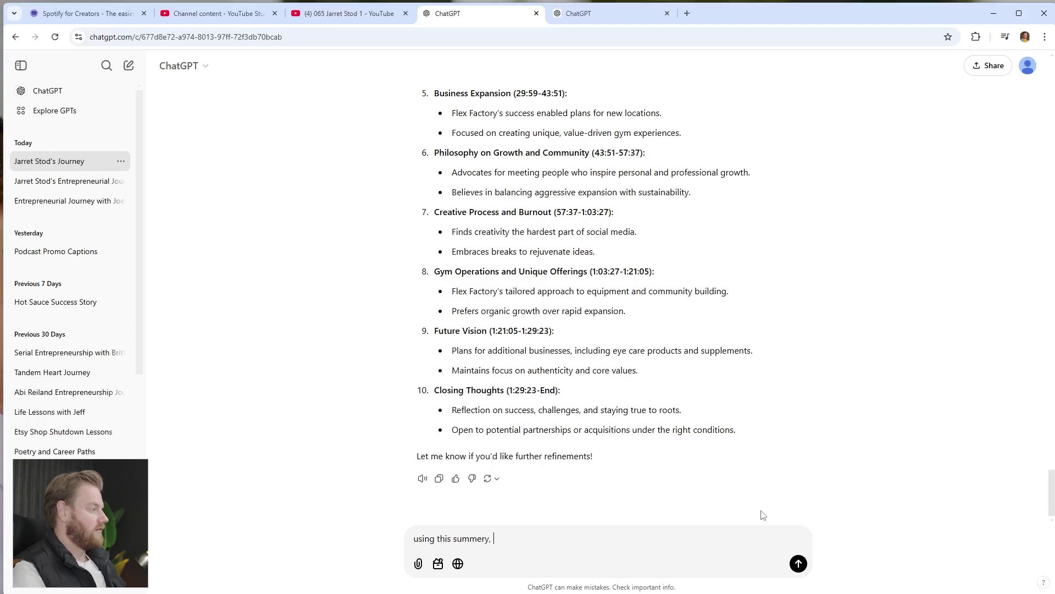
text(write a yout)
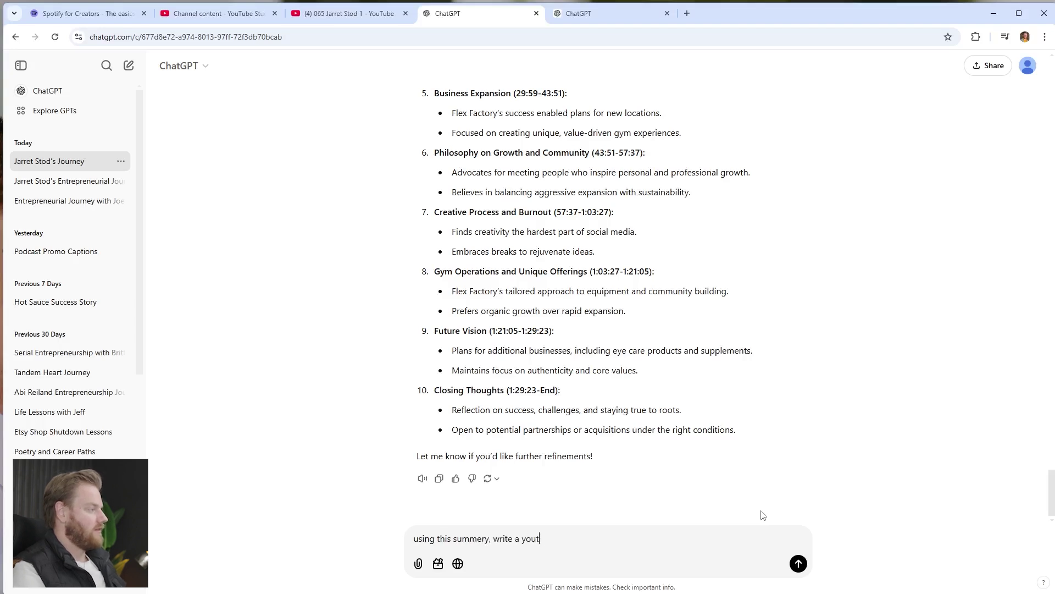
text(ube description box and podcast show notes for this episode)
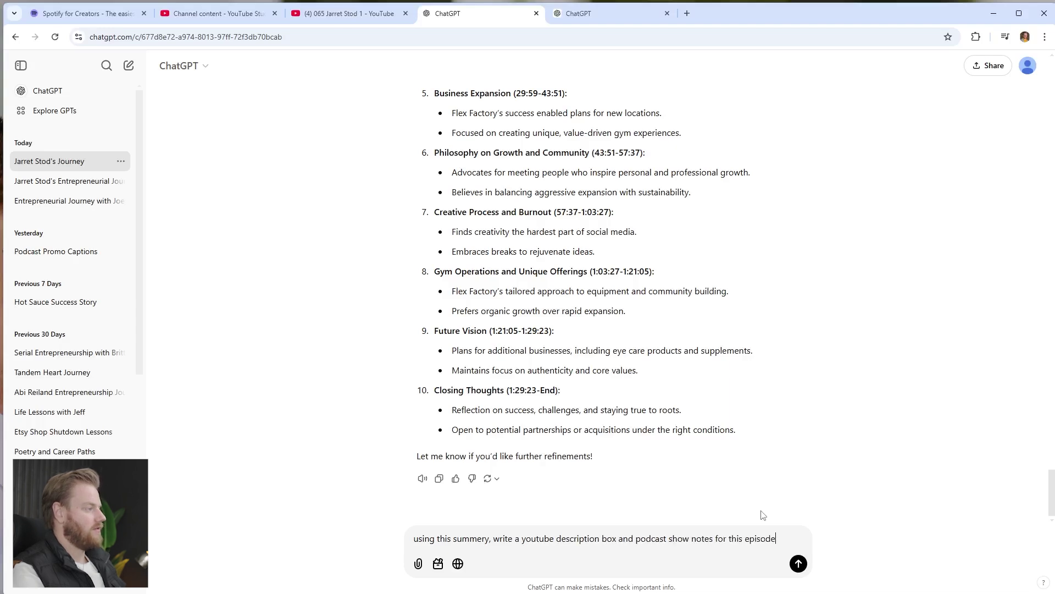
key(Return)
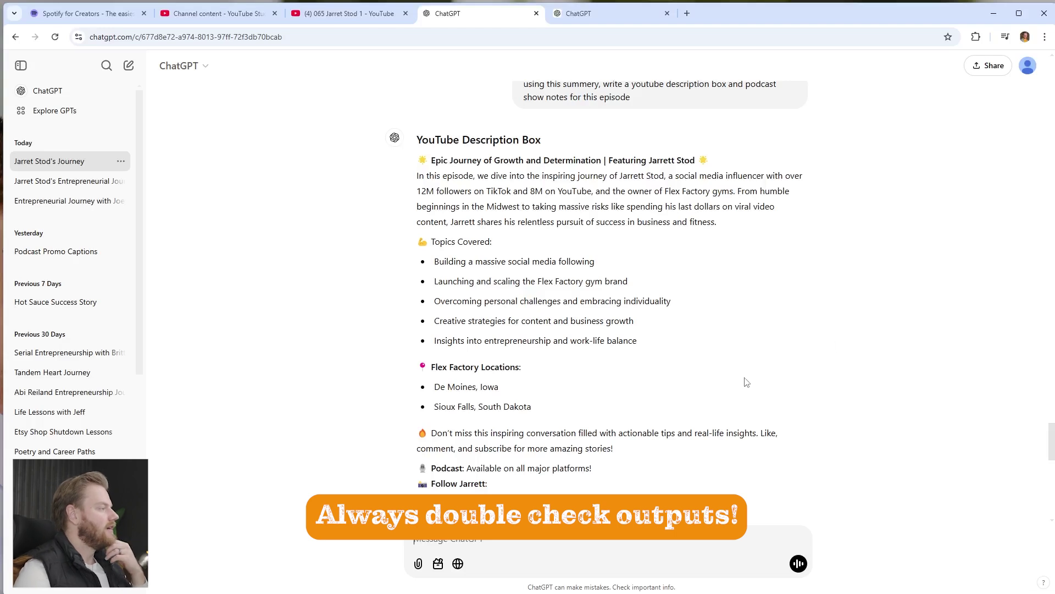
Select the generated YouTube description text in ChatGPT's reply
scroll(743, 388, down, 9)
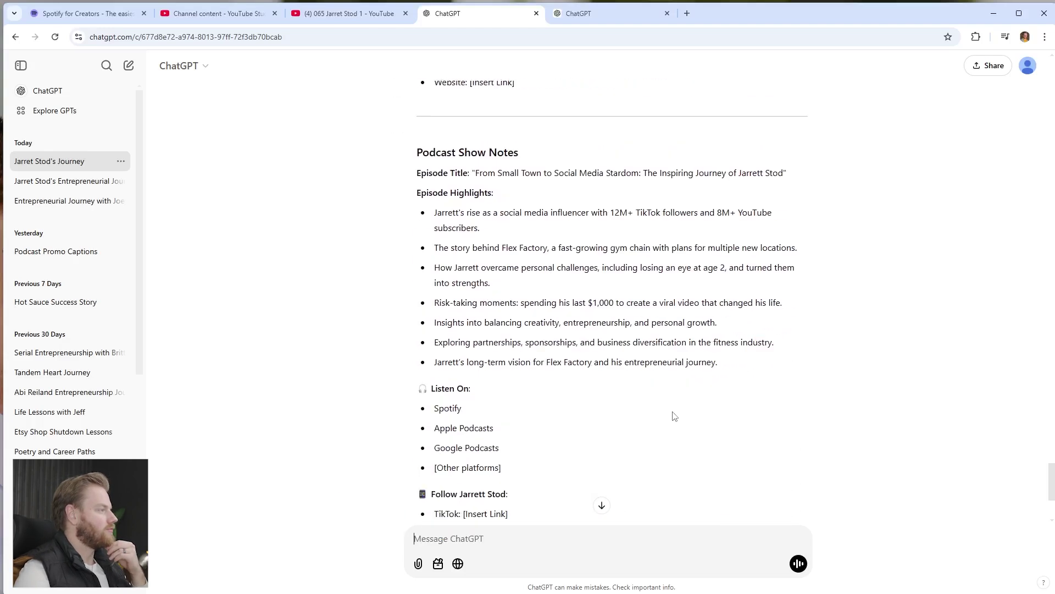
scroll(642, 406, up, 12)
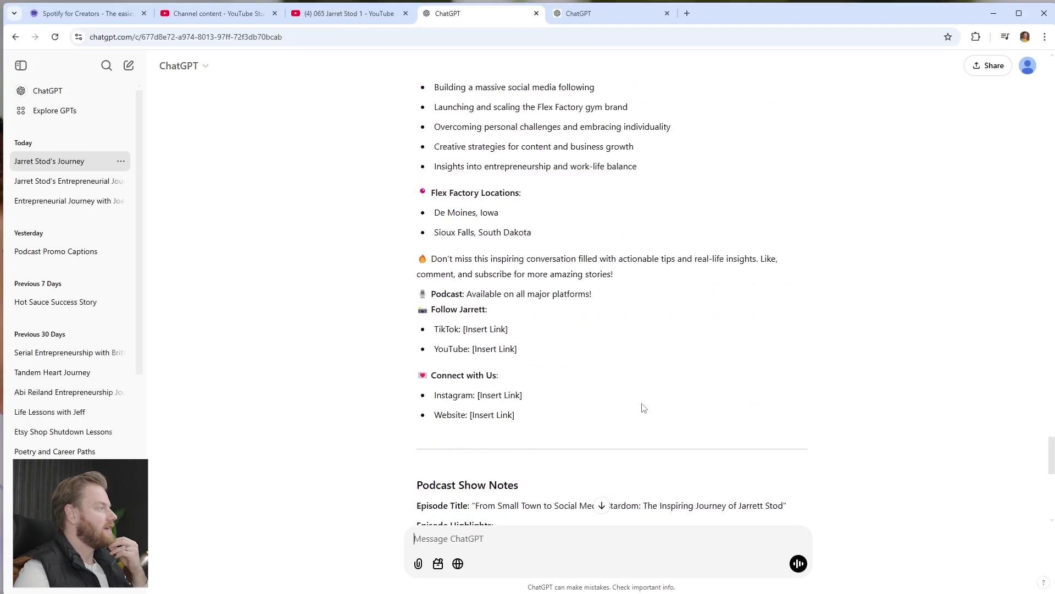
scroll(644, 408, up, 3)
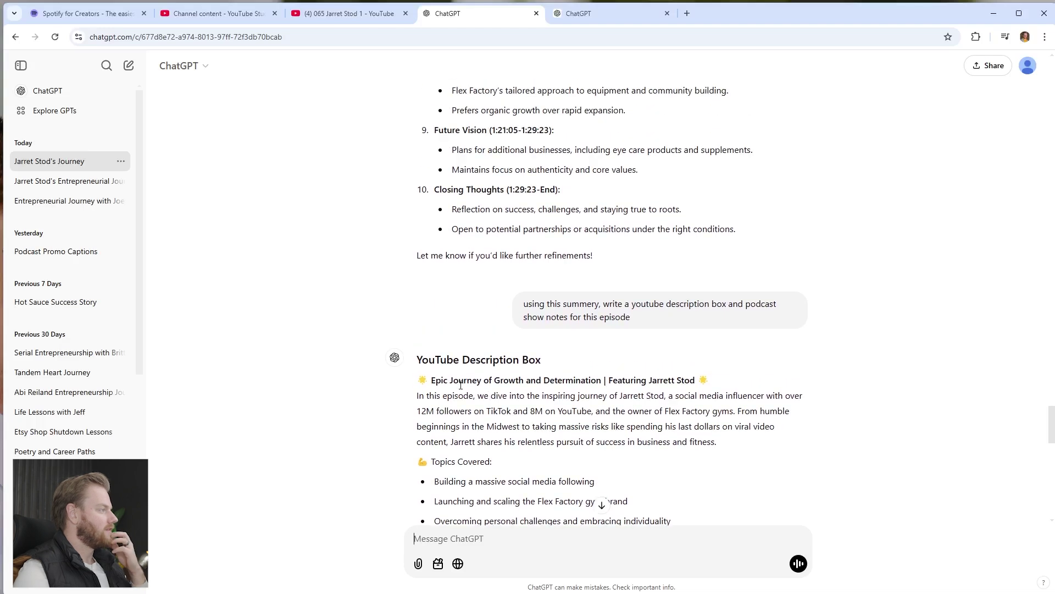
drag(417, 396, 615, 414)
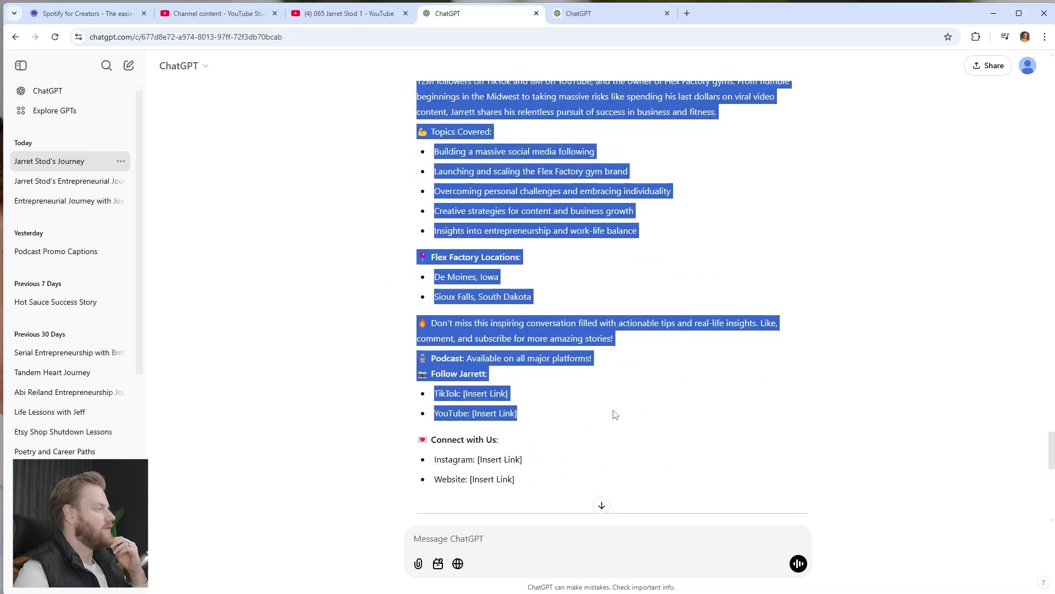
click(337, 11)
click(241, 13)
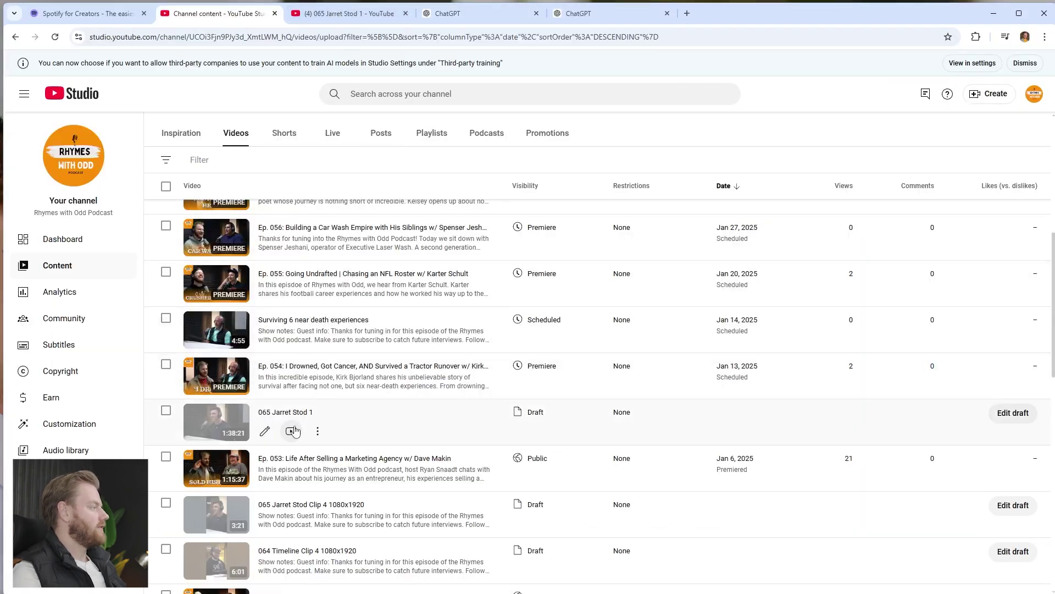
click(265, 431)
Replace the Show notes and Guest info placeholder lines with the pasted ChatGPT description
click(370, 295)
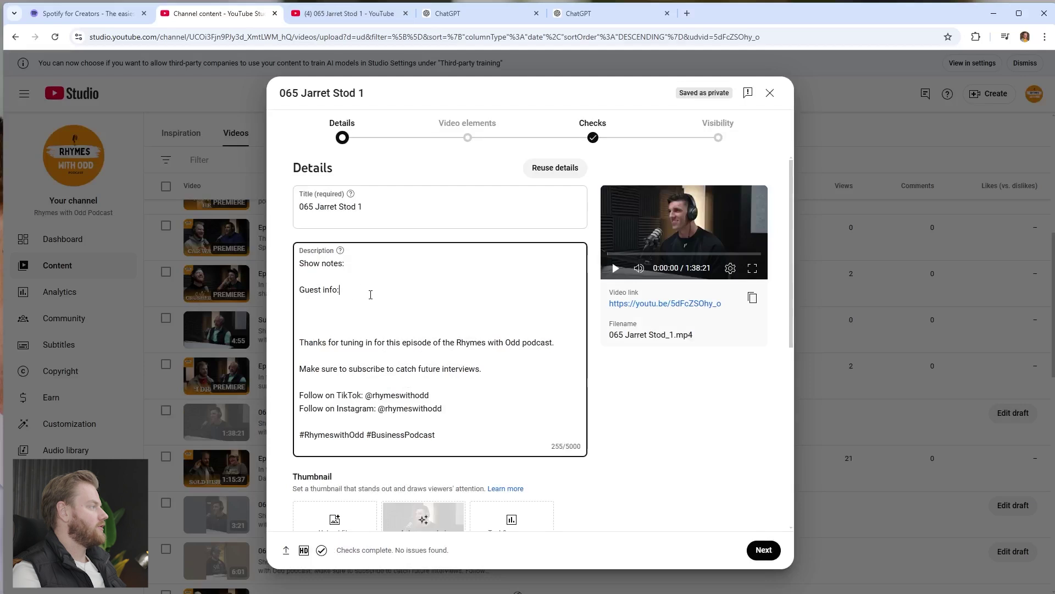
drag(370, 295, 292, 269)
key(BackSpace)
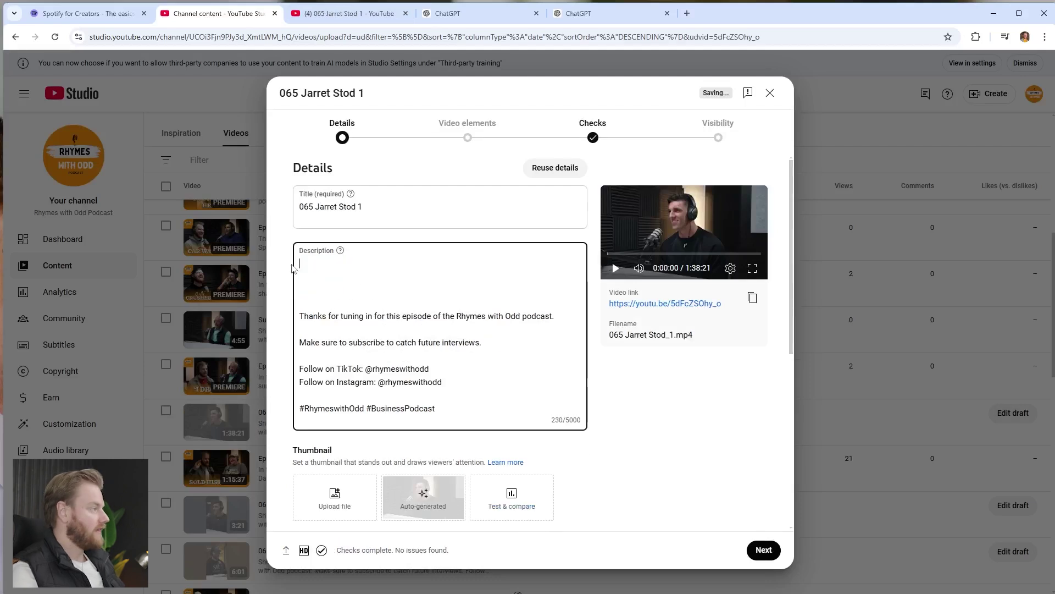
key(ctrl+v)
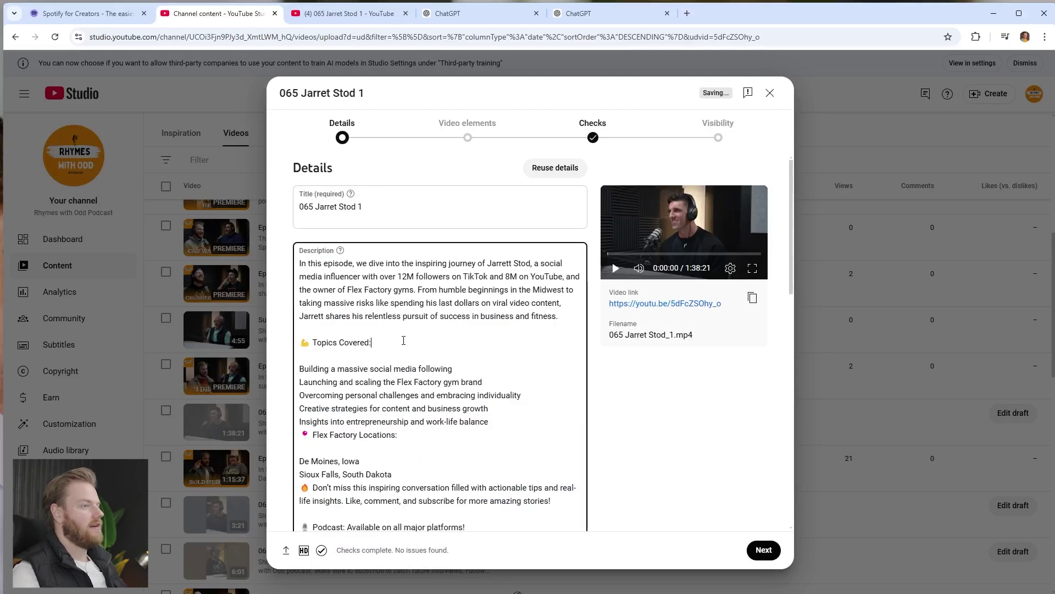
click(418, 340)
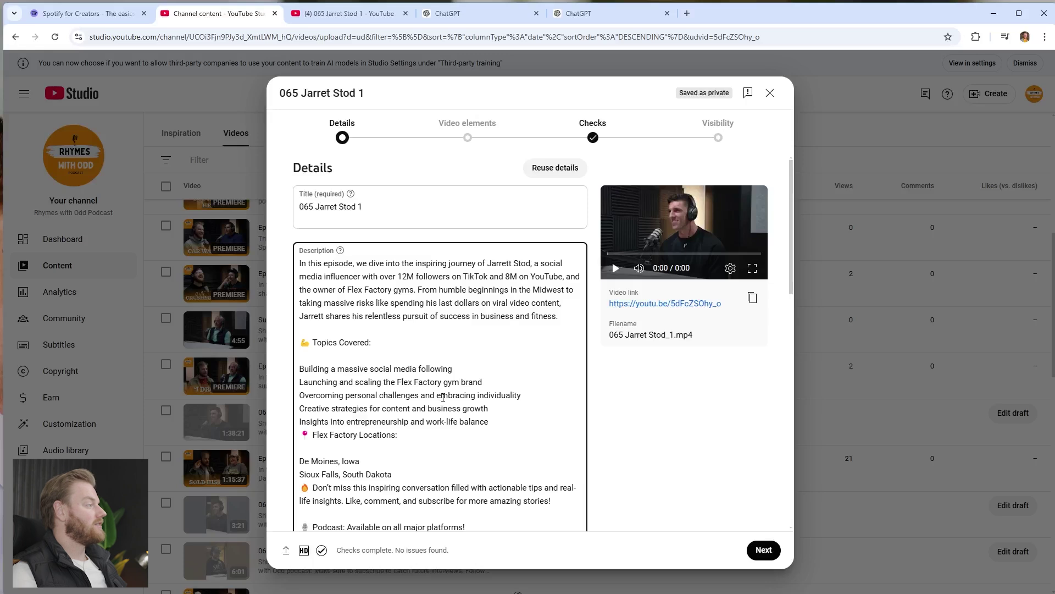
Select the whole new description for copying to Spotify for Creators
scroll(443, 397, down, 2)
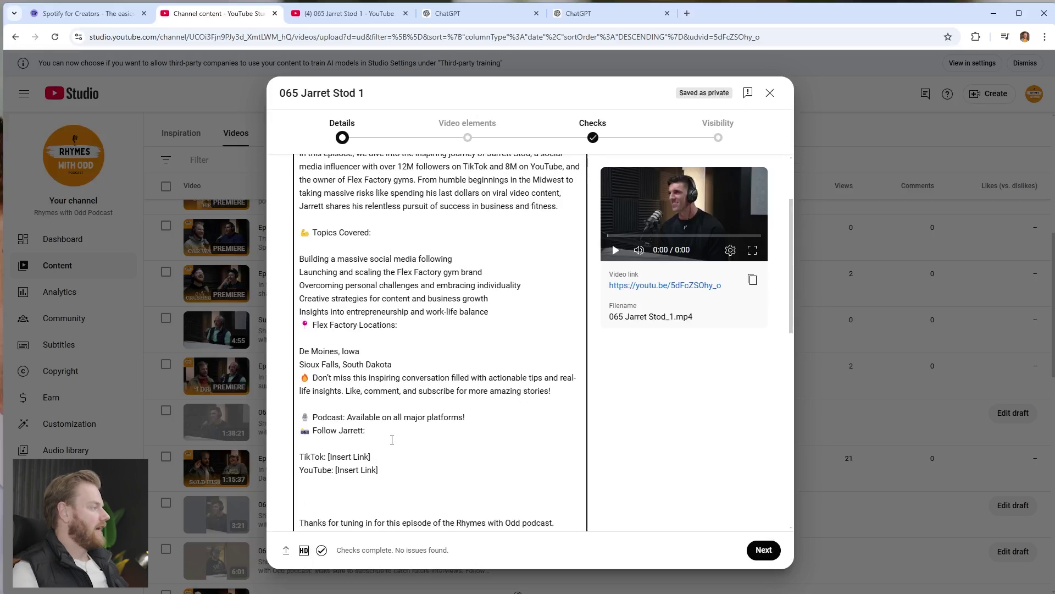
drag(398, 478, 300, 268)
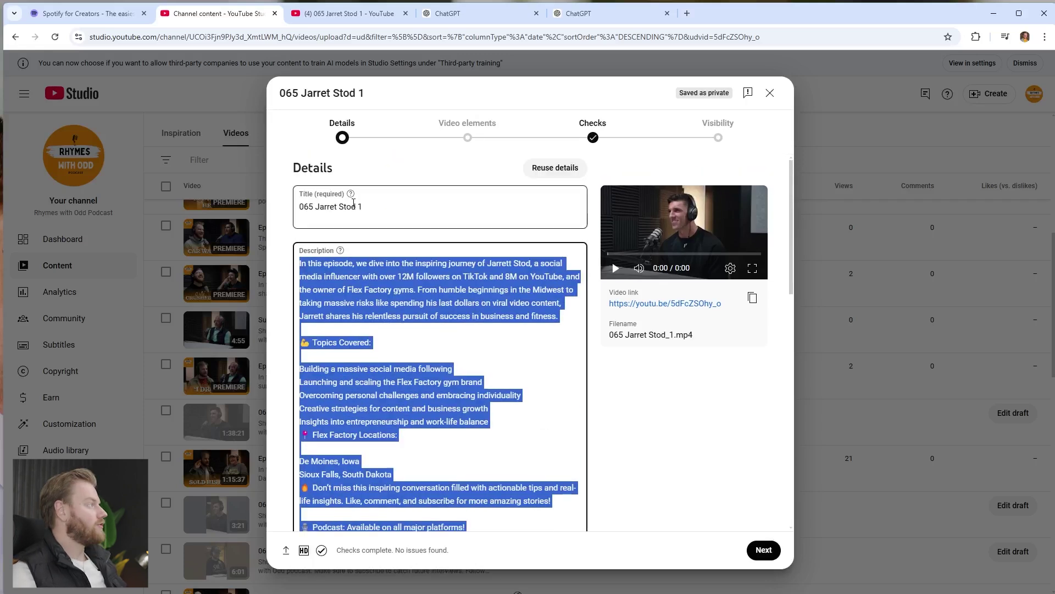
click(94, 19)
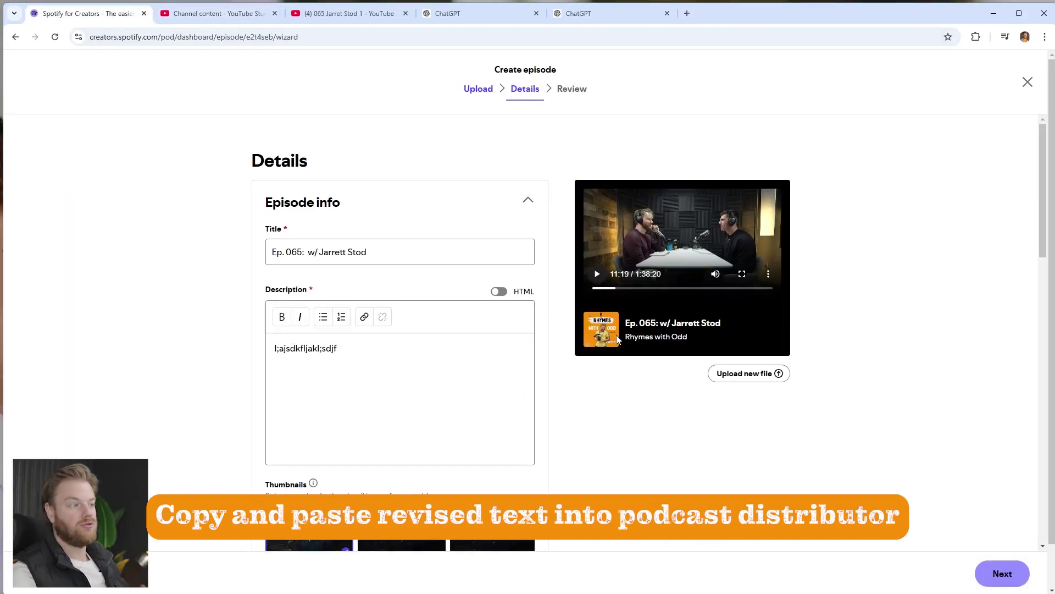
Replace the Ep. 065 Spotify description's gibberish text with the pasted ChatGPT description
click(387, 364)
key(ctrl+a)
key(BackSpace)
key(ctrl+v)
scroll(374, 332, up, 5)
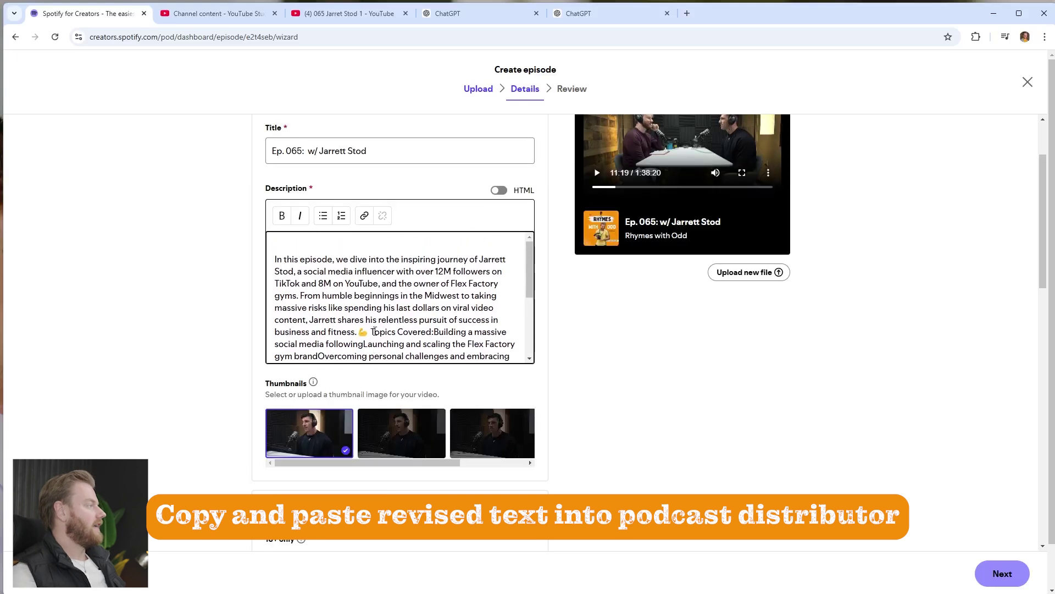
scroll(412, 338, up, 2)
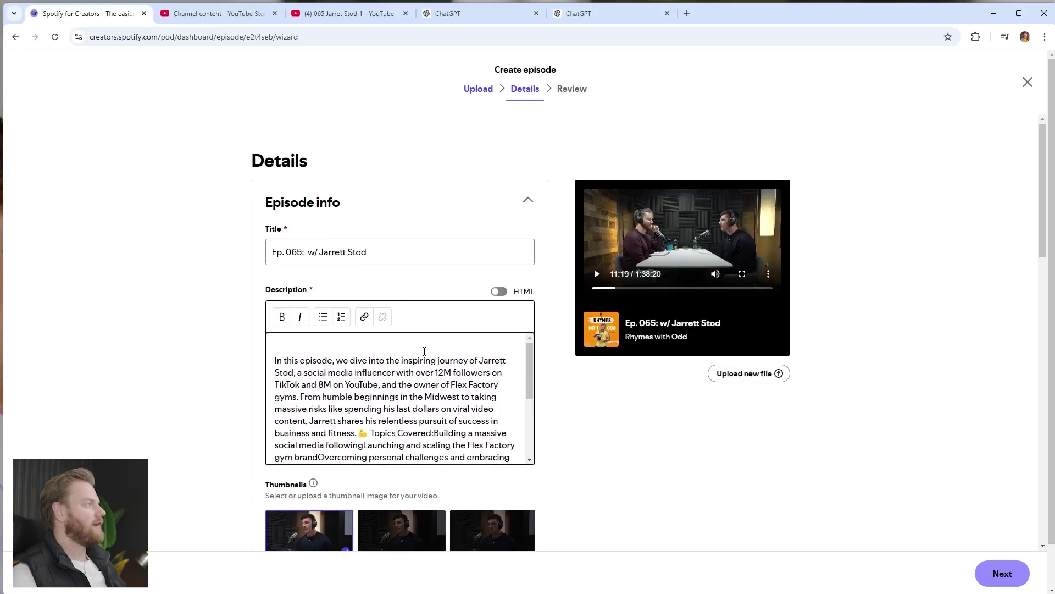
click(582, 15)
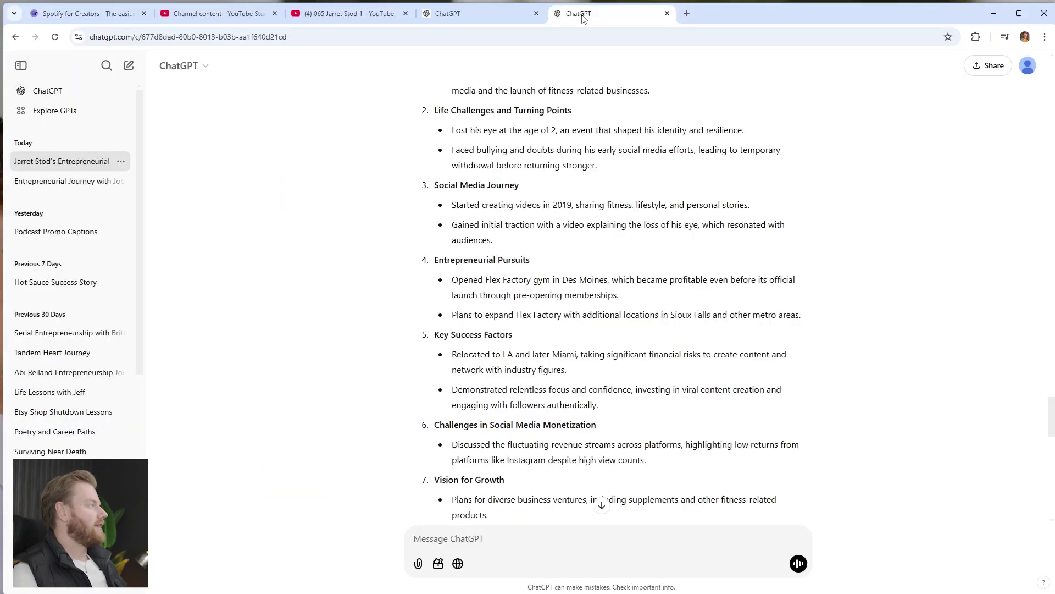
Start a follow-up prompt below the earlier reply, beginning 'From this episode, write me'
scroll(625, 306, down, 20)
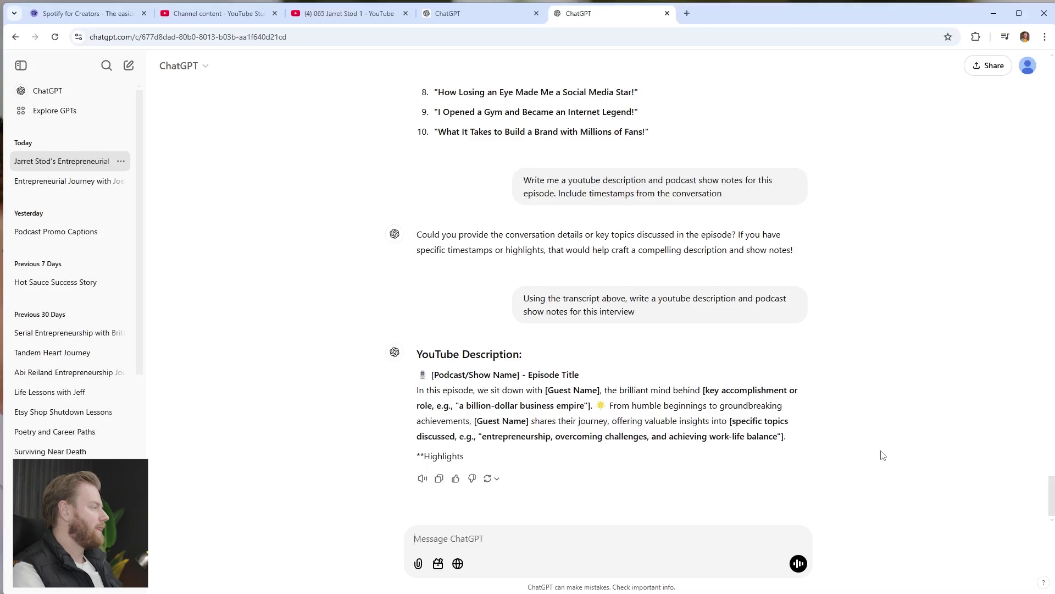
text(From this episode, write me)
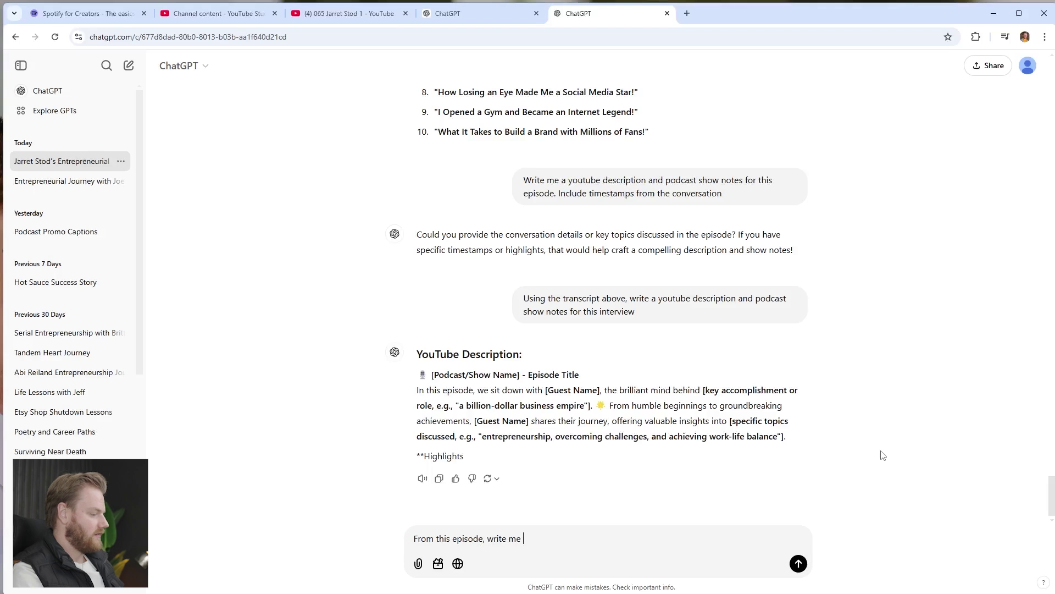
Request 10 clickable, engaging Mr. Beast-style YouTube title options for the episode
text(youtube title options in the Mr. Bease)
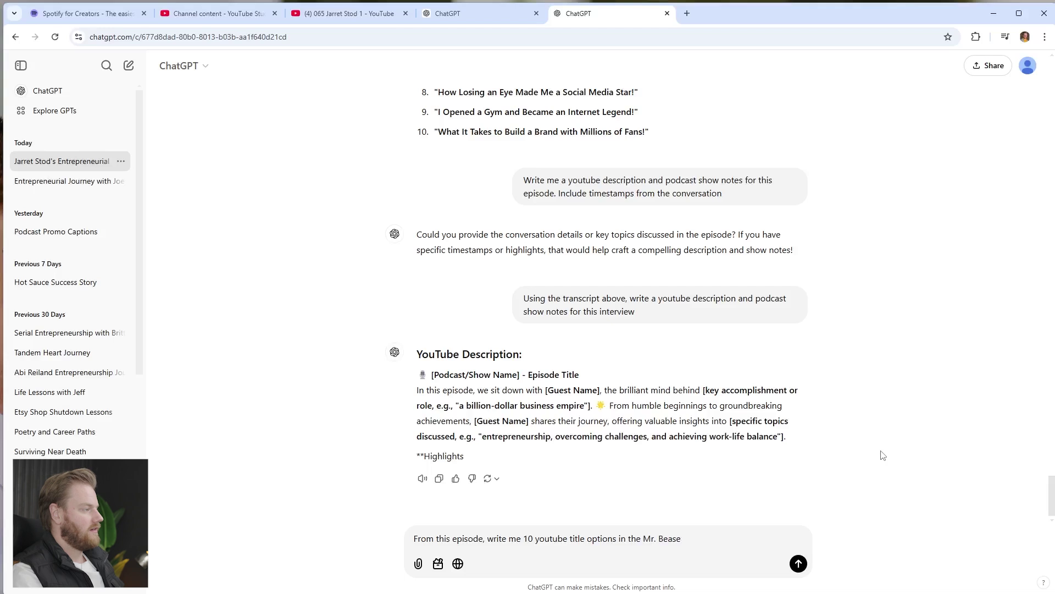
key(BackSpace)
text(t style that are clickable and)
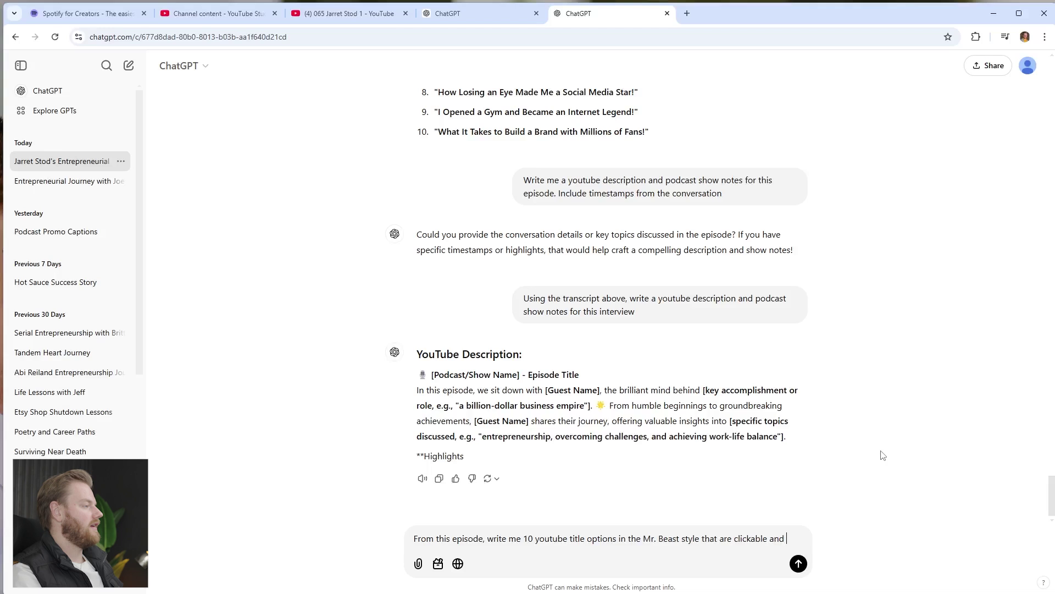
text(enag)
key(BackSpace)
key(BackSpace)
text(gaging)
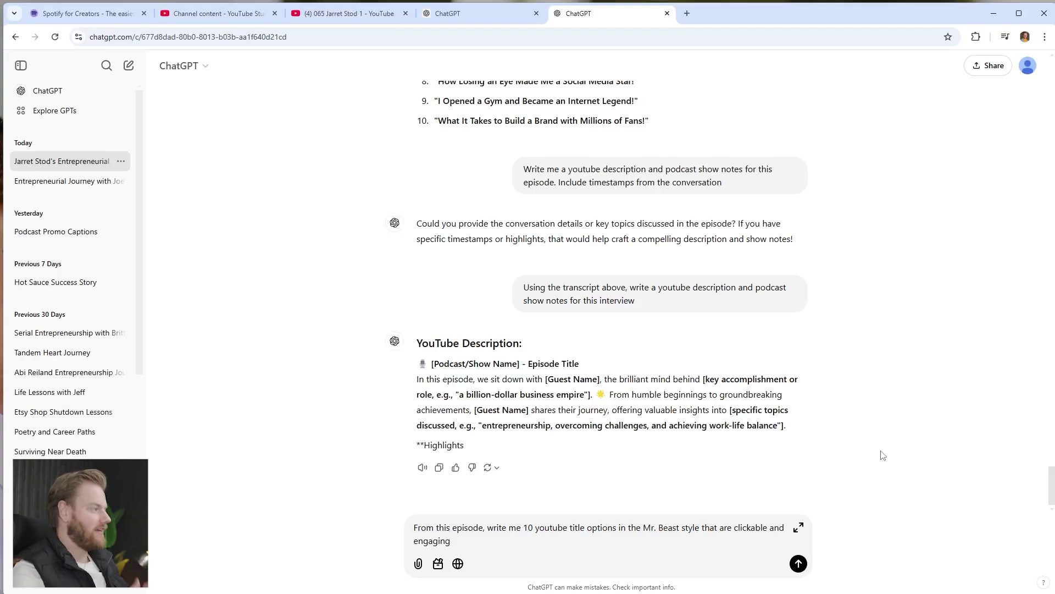
key(Return)
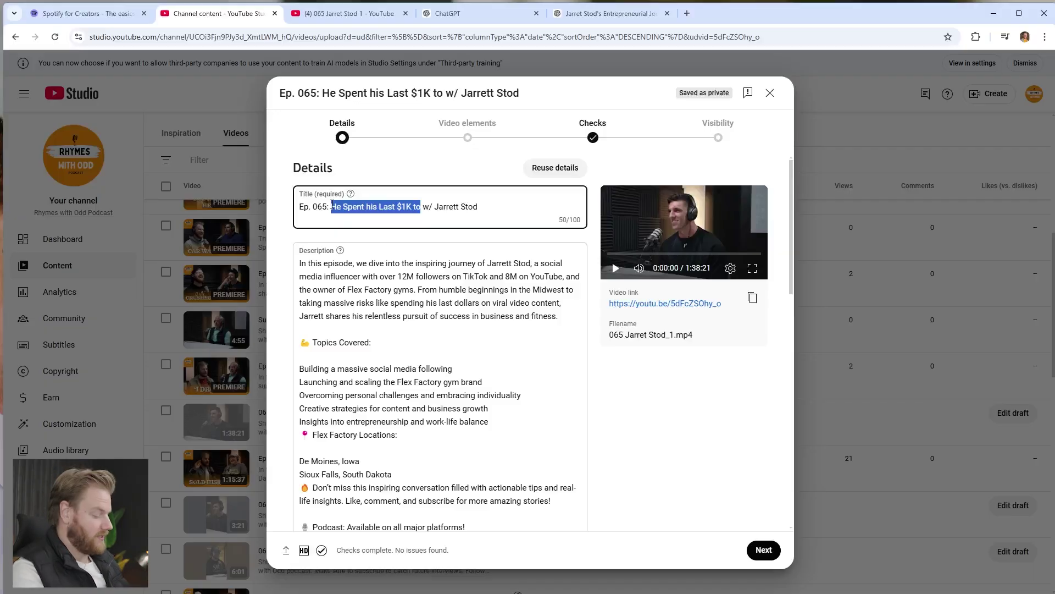
Retitle the draft 'Ep. 065: 20 MILLON FOLLOWERS & Counting w/ Jarrett Stod', removing stray characters
text(20 MILLON )
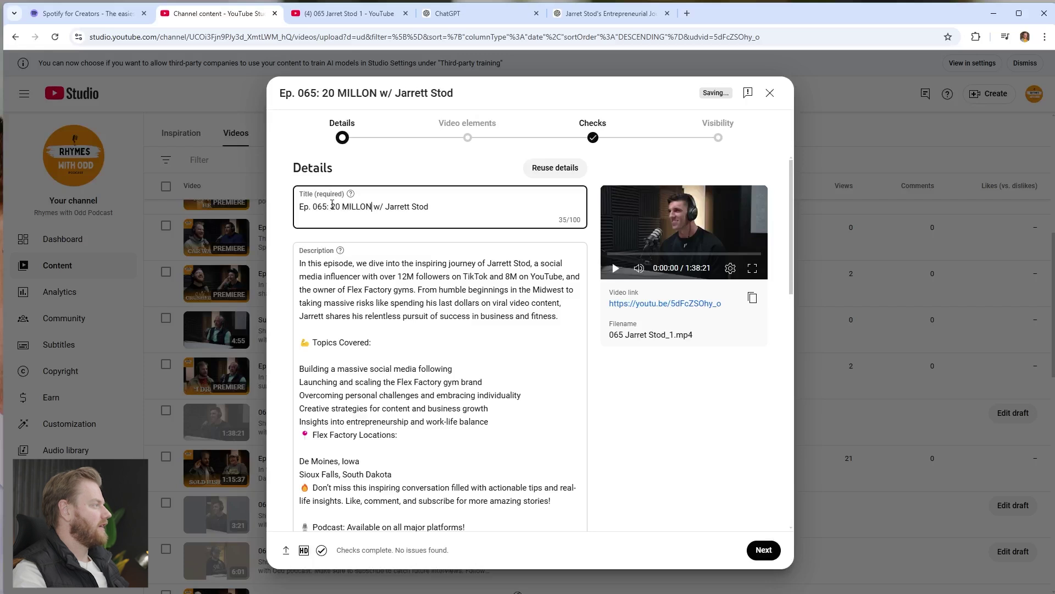
text(FOL)
text(LOWERS & Counting )
text(}|)
key(BackSpace)
key(BackSpace)
text(|)
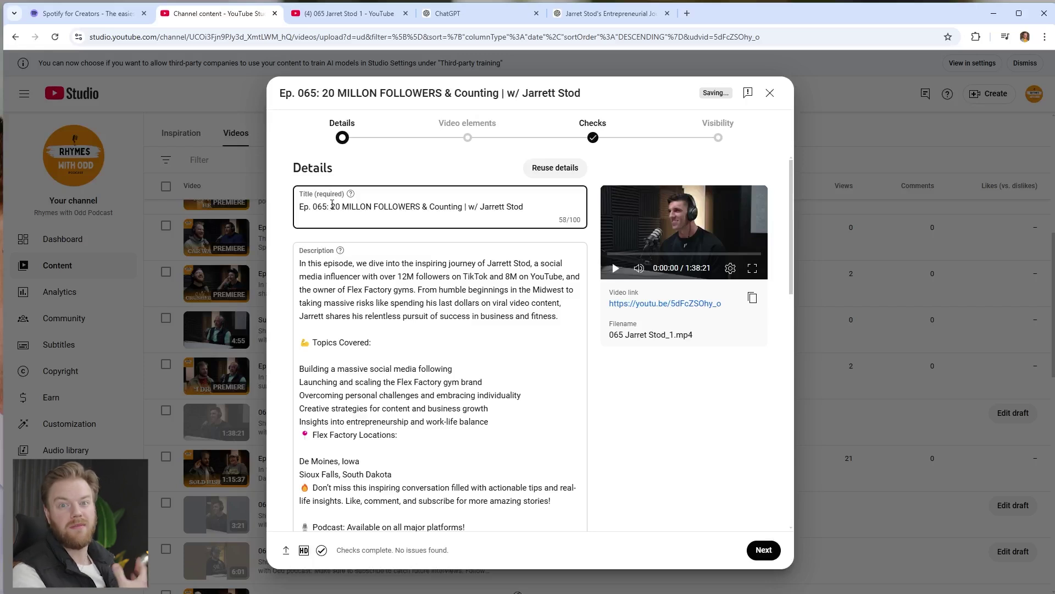
key(BackSpace)
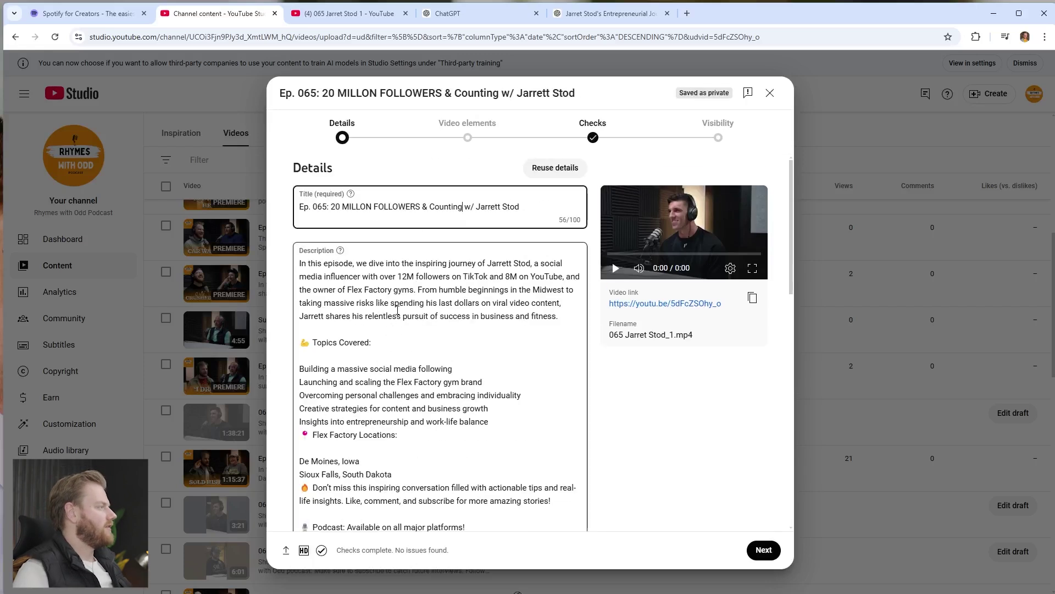
scroll(400, 333, down, 5)
scroll(400, 334, down, 2)
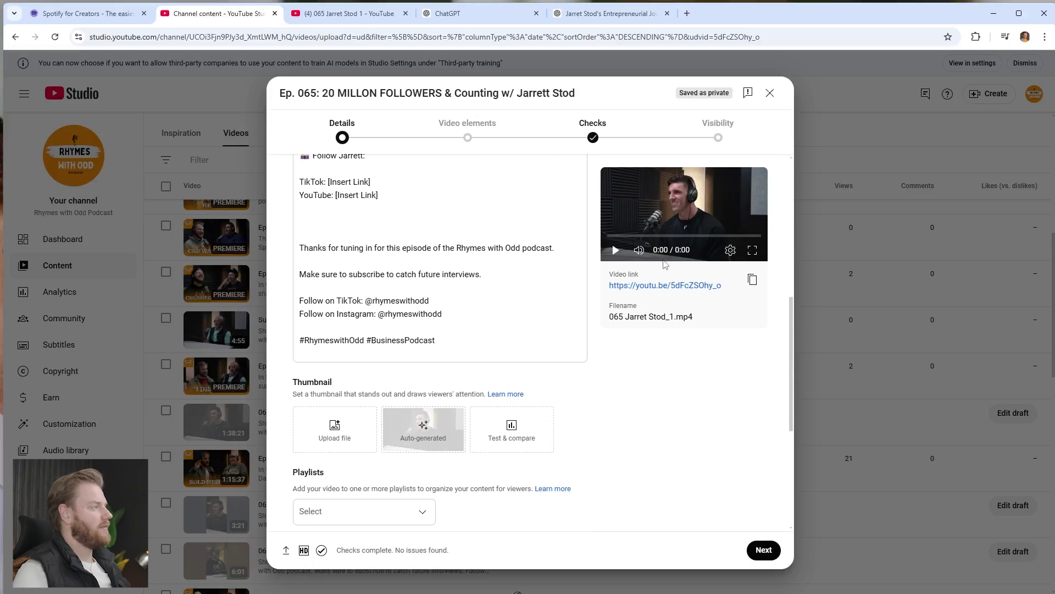
Add episode 65 to the Rhymes with Odd Podcast playlist
click(409, 511)
click(312, 369)
click(484, 553)
scroll(613, 452, down, 3)
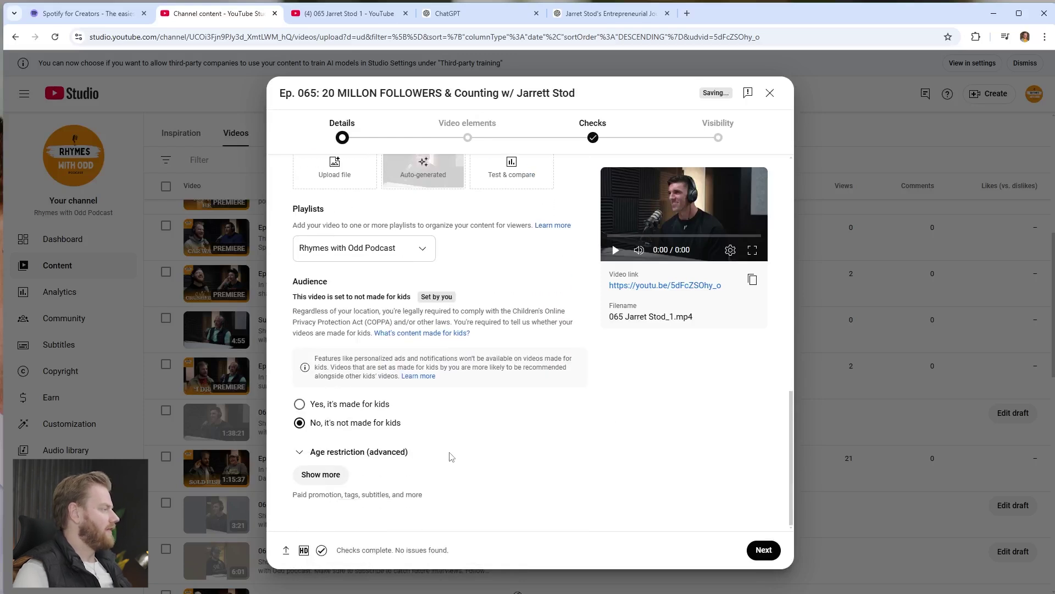
Add an end screen using the 1 video, 1 subscribe layout and save it
click(763, 551)
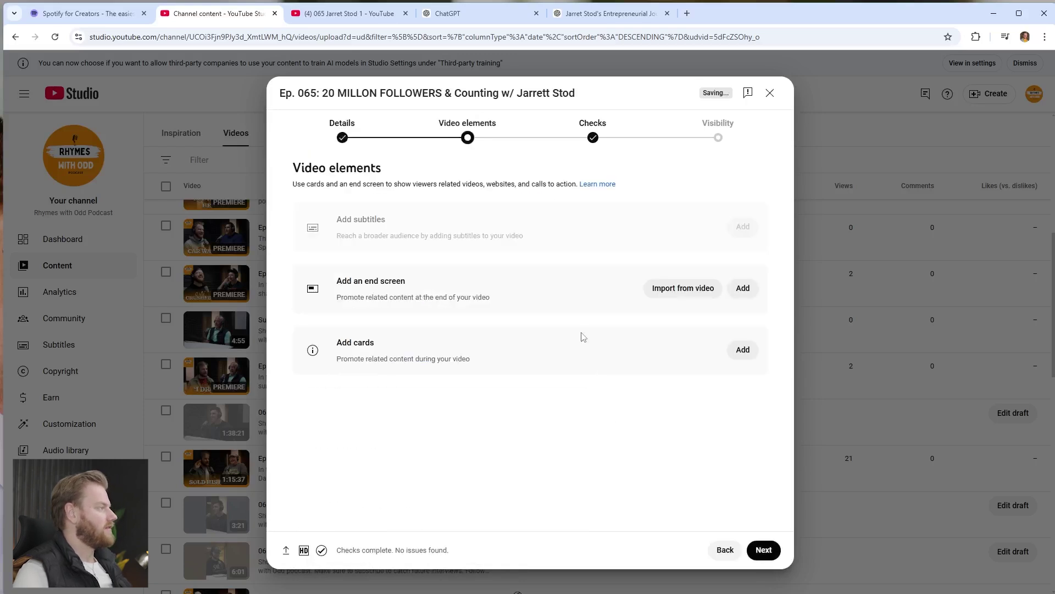
click(684, 288)
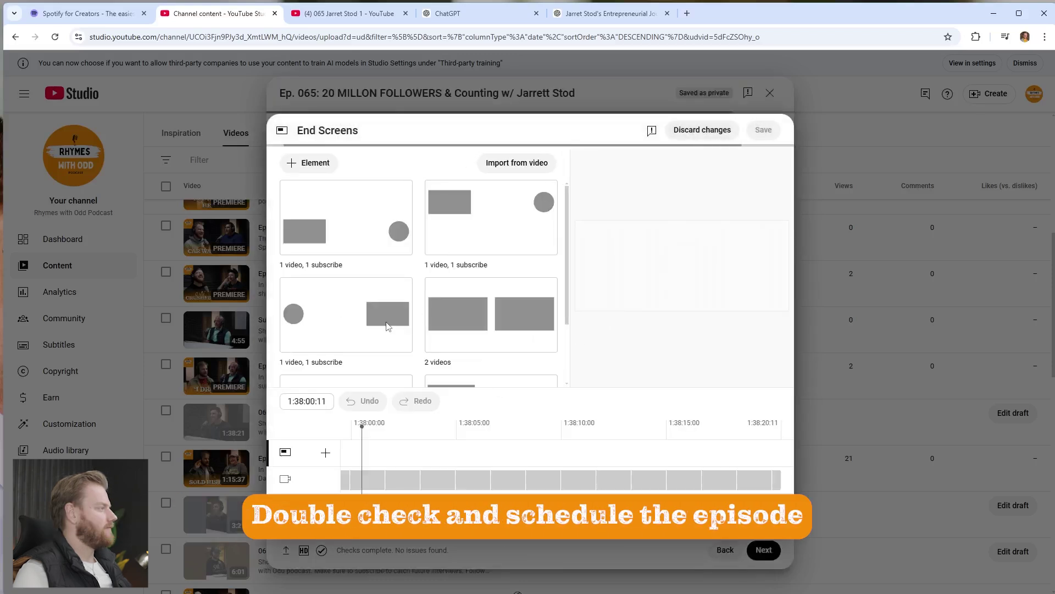
click(389, 324)
click(764, 130)
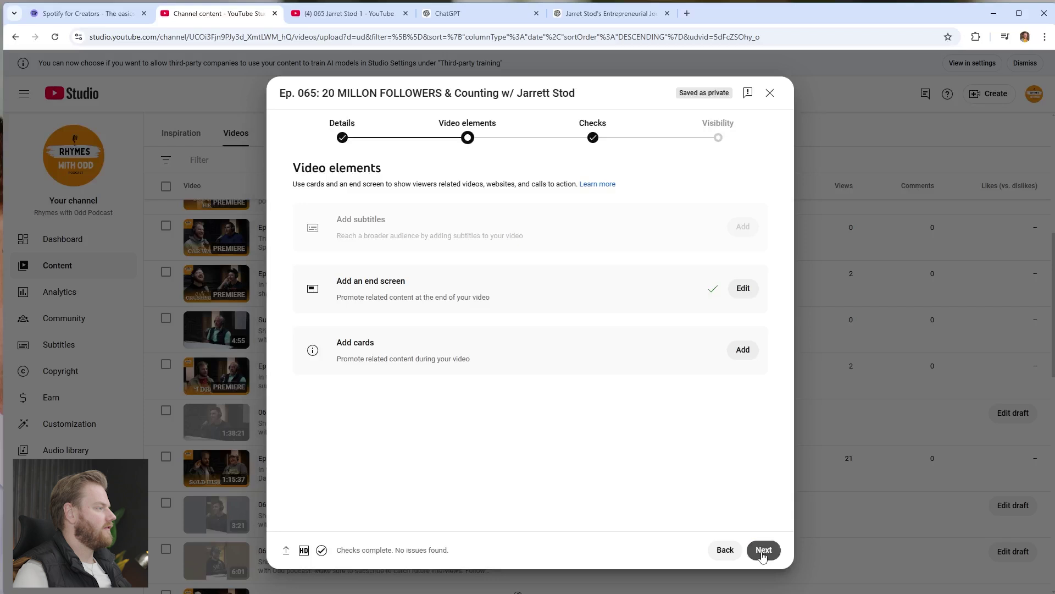
Reach the visibility step, expand the Schedule options, then return to the Spotify for Creators draft
click(764, 551)
click(764, 550)
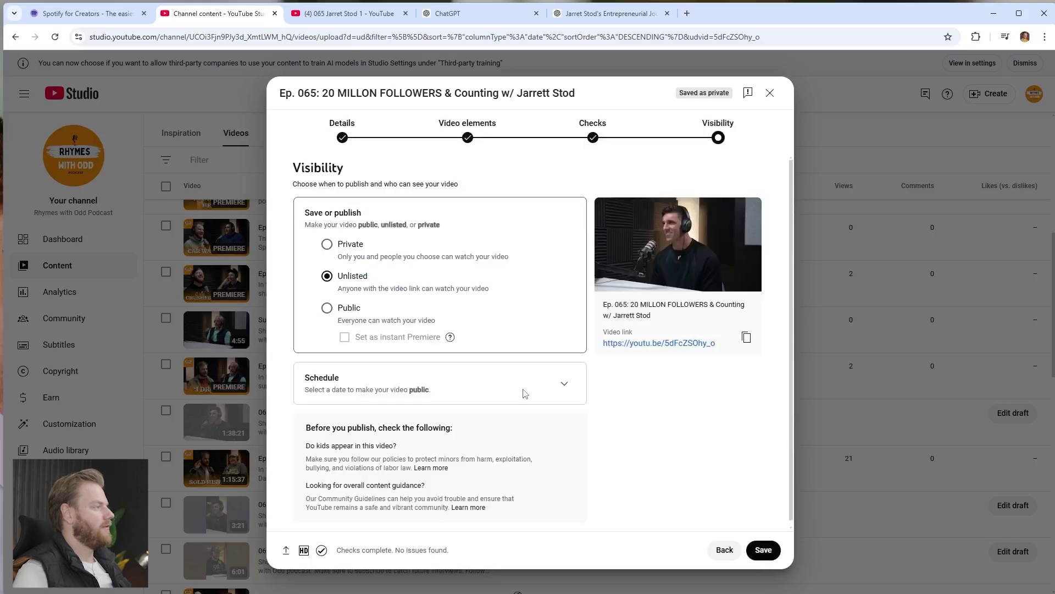
click(564, 384)
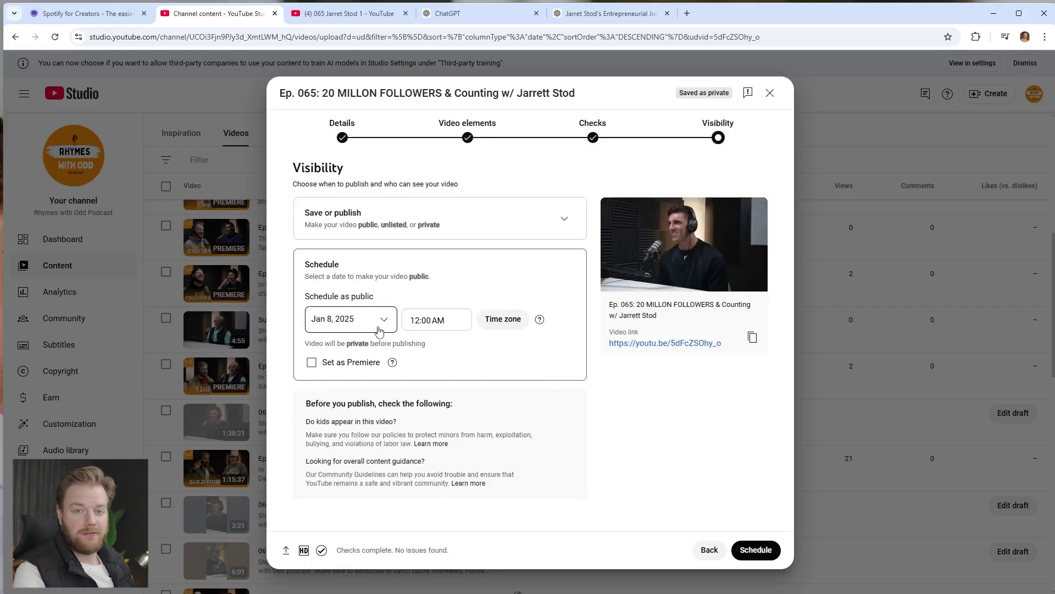
click(116, 18)
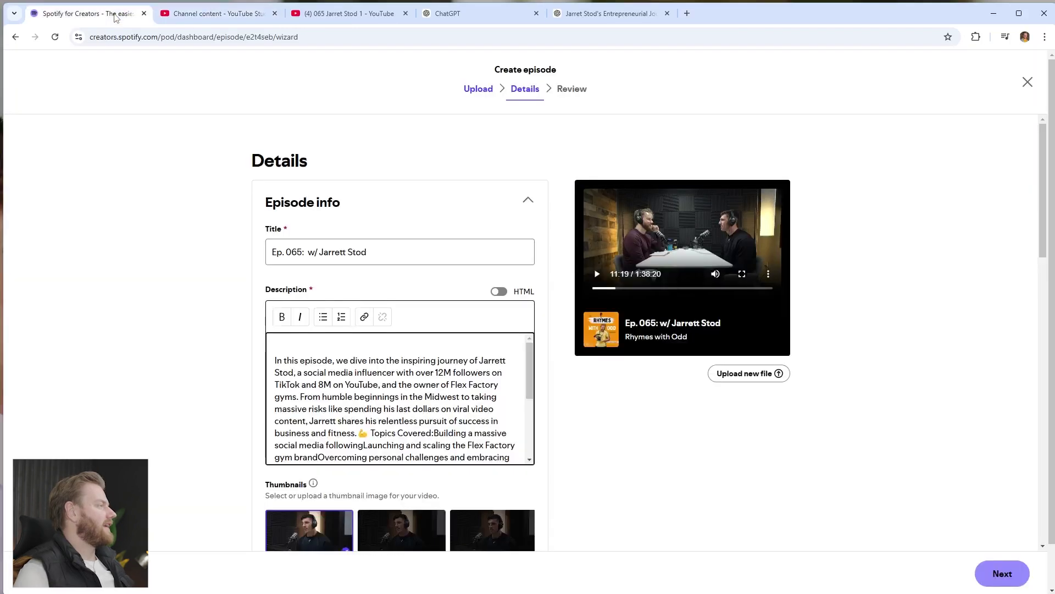
Fill in season number 2 and episode number 65 under Additional details on the Ep. 065 draft
scroll(412, 330, down, 3)
scroll(412, 329, up, 3)
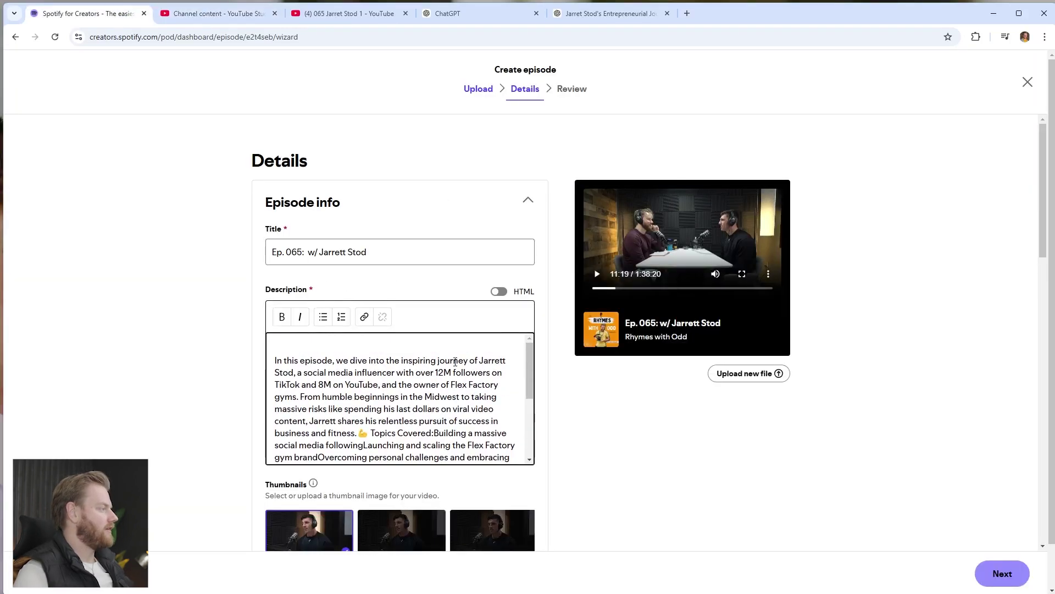
scroll(443, 352, down, 2)
scroll(569, 423, down, 3)
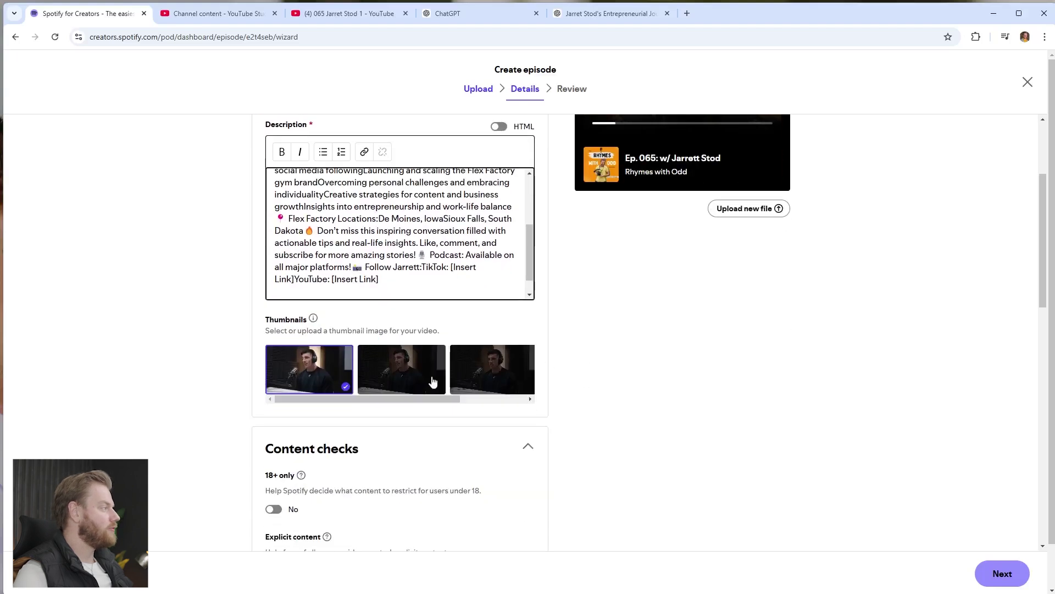
scroll(388, 448, down, 10)
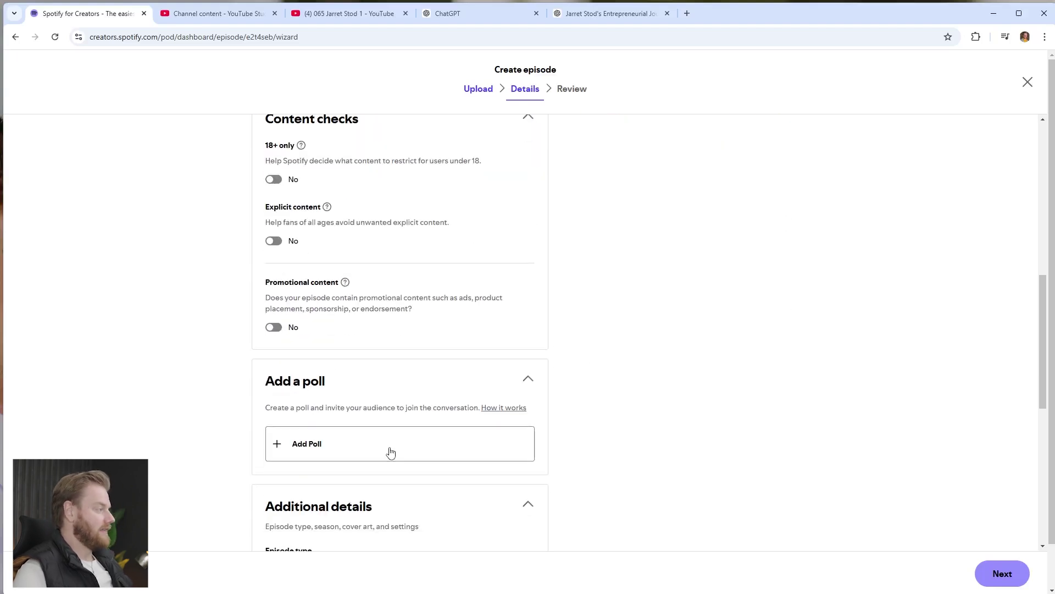
click(358, 435)
text(2)
click(446, 445)
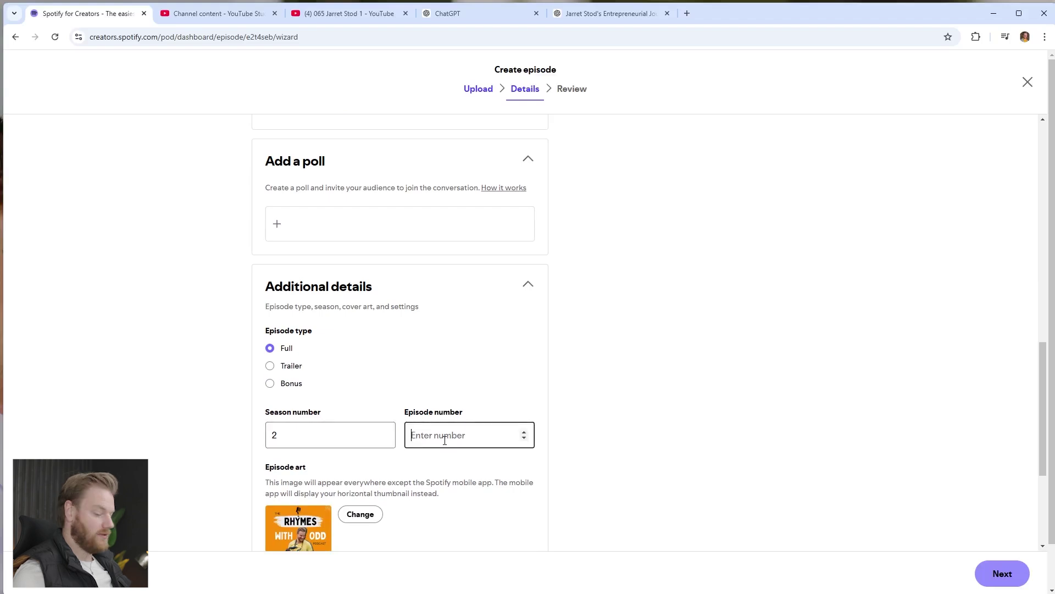
text(65)
click(707, 401)
scroll(781, 471, down, 4)
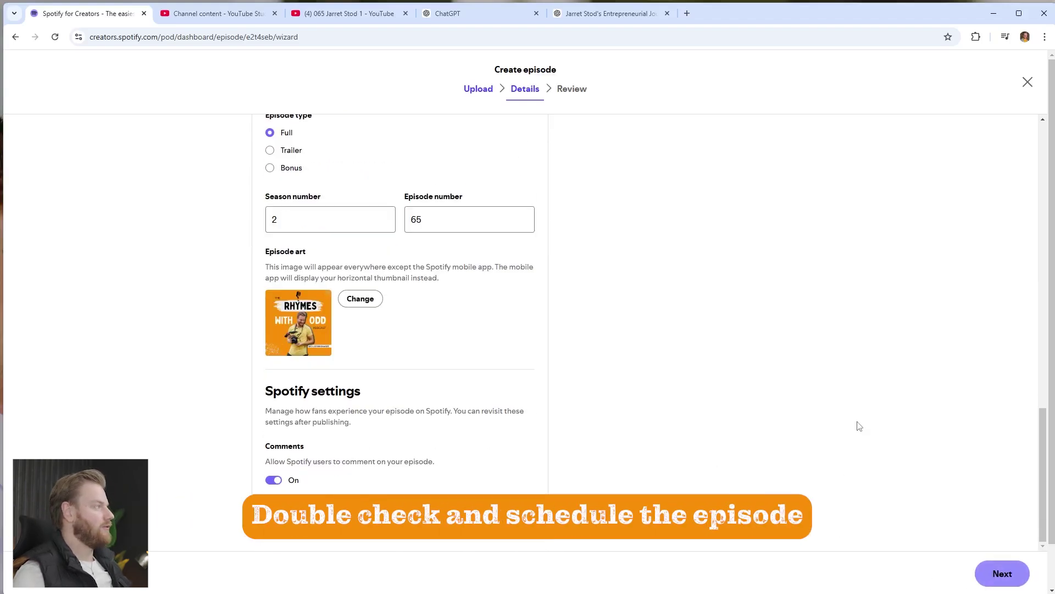
scroll(860, 426, up, 15)
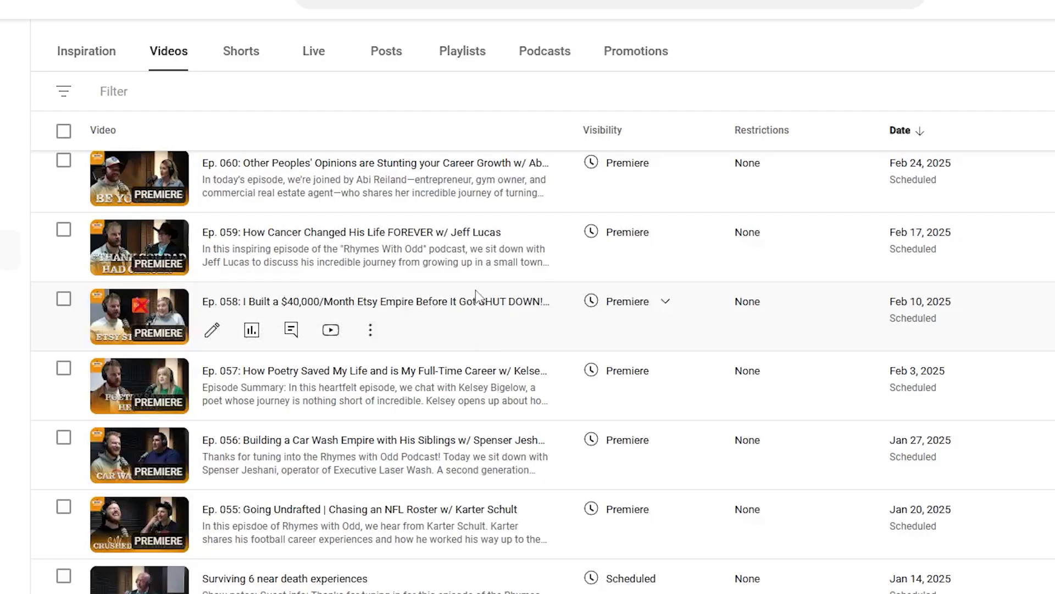
Open Ep. 058's details and read through its description paragraphs and timestamps
click(365, 301)
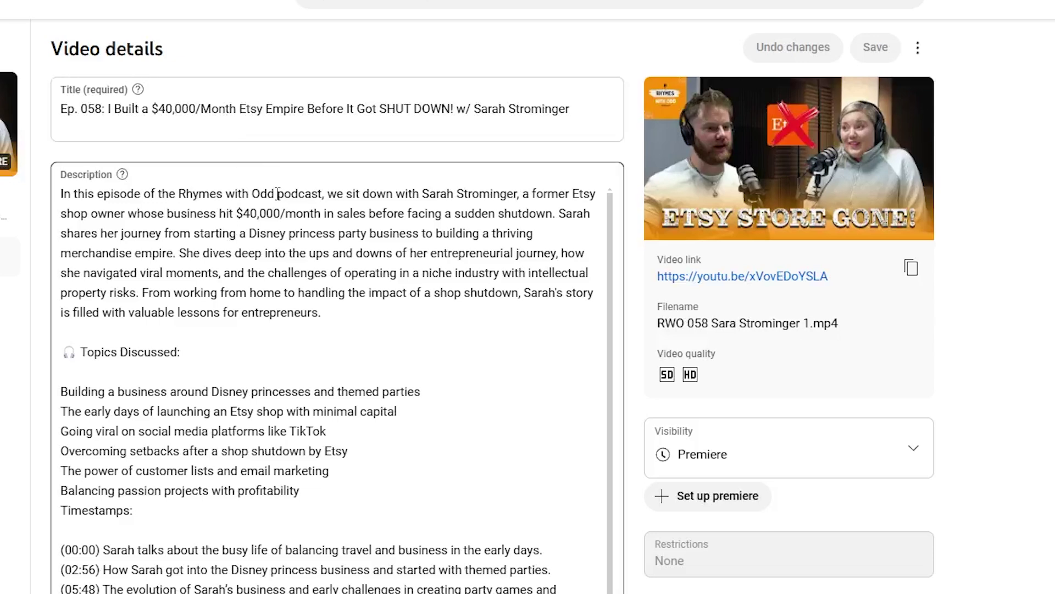
drag(70, 195, 344, 311)
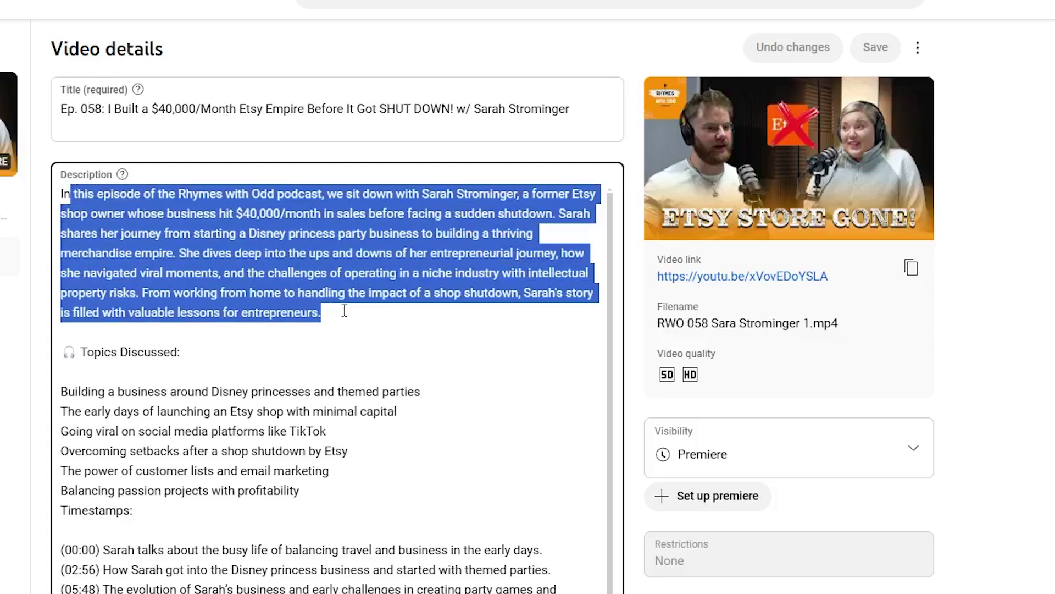
scroll(165, 341, down, 2)
drag(63, 277, 308, 393)
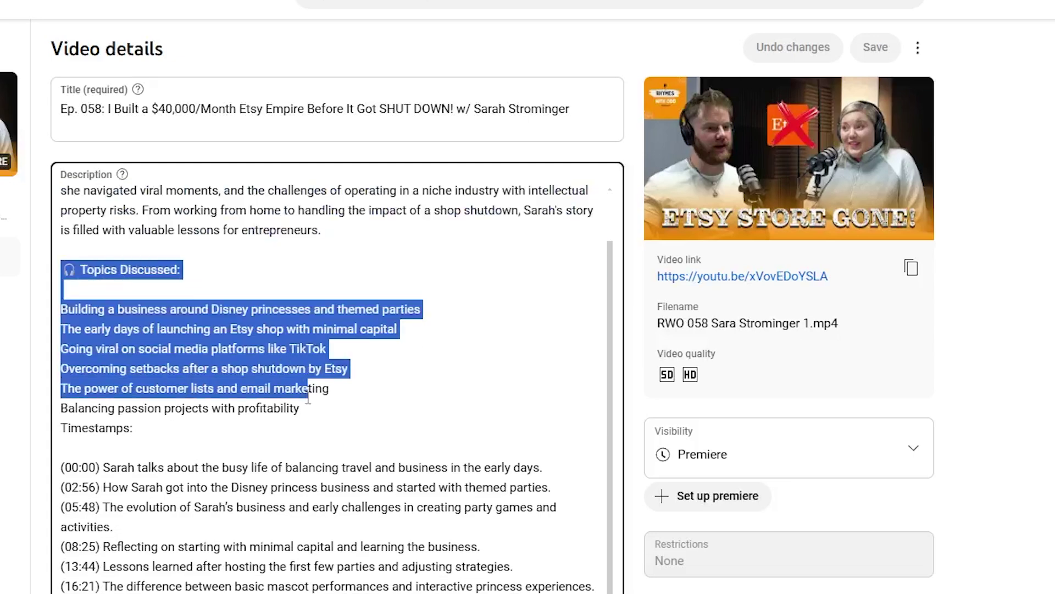
scroll(264, 404, down, 2)
drag(71, 365, 373, 541)
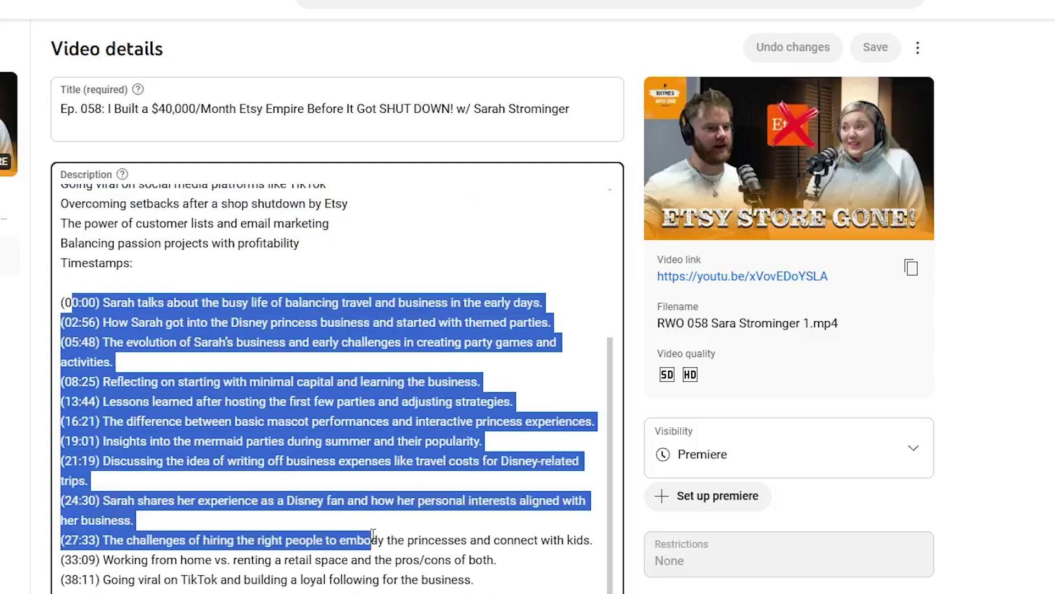
scroll(355, 500, down, 2)
scroll(355, 498, down, 3)
Open Ep. 058's public watch page in a new tab
click(278, 412)
scroll(182, 448, down, 5)
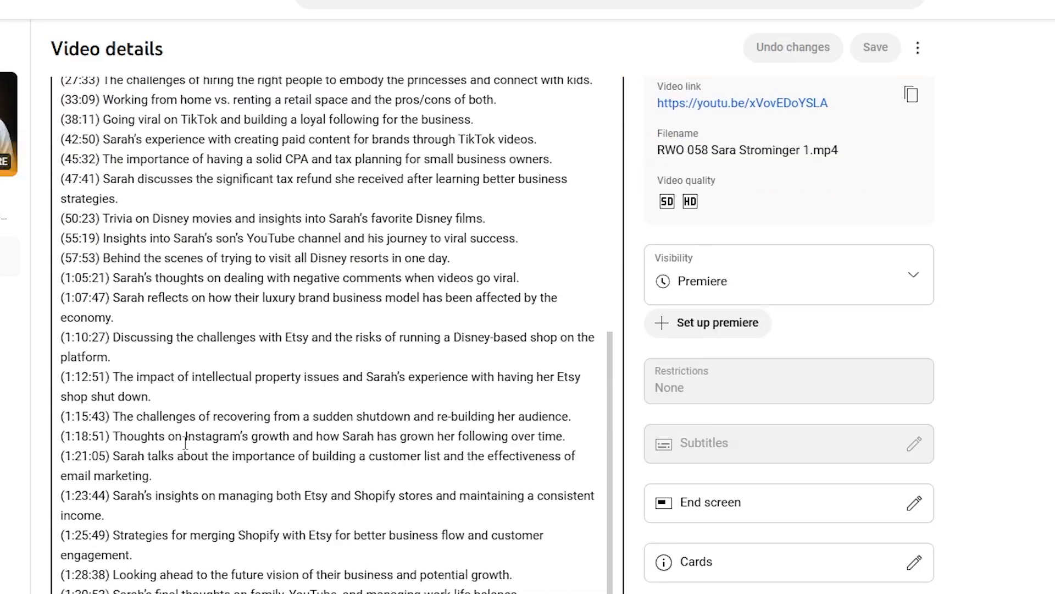
scroll(185, 442, up, 15)
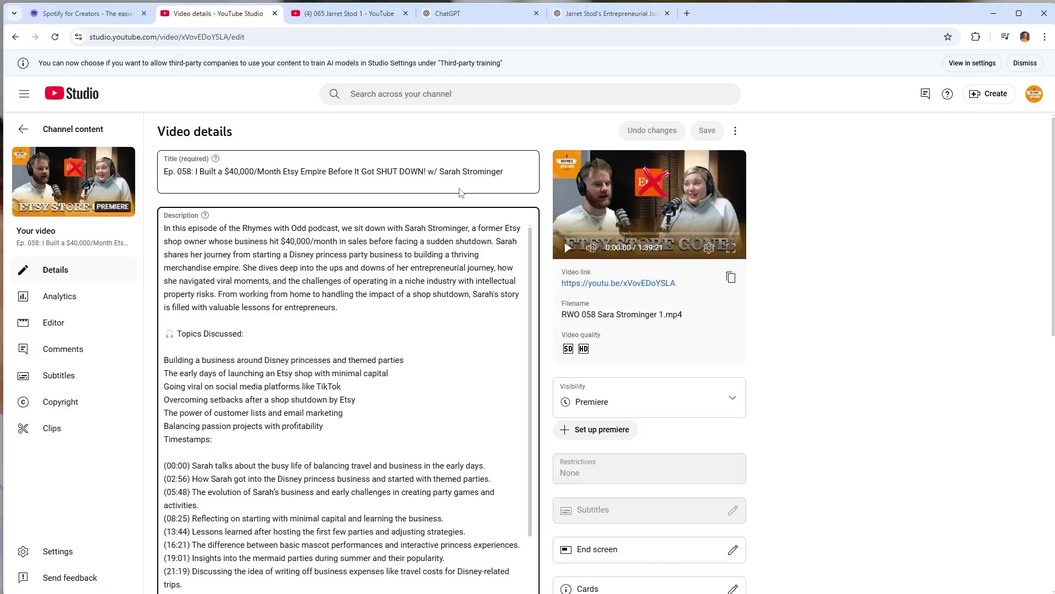
click(610, 285)
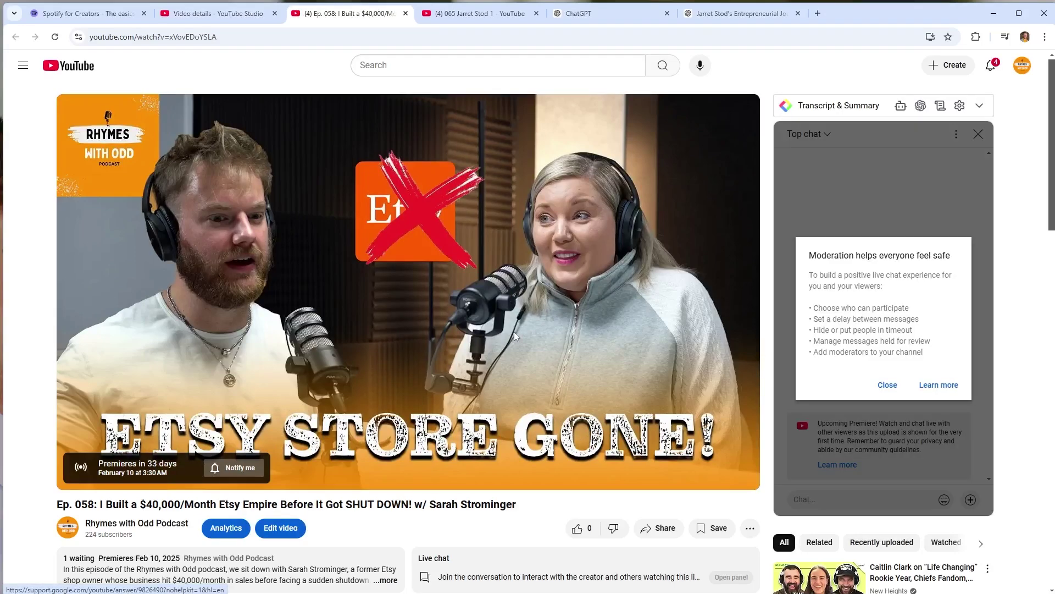
Expand Ep. 058's watch-page description and review its topics and timestamps through 1:25:49
scroll(460, 352, down, 3)
click(388, 416)
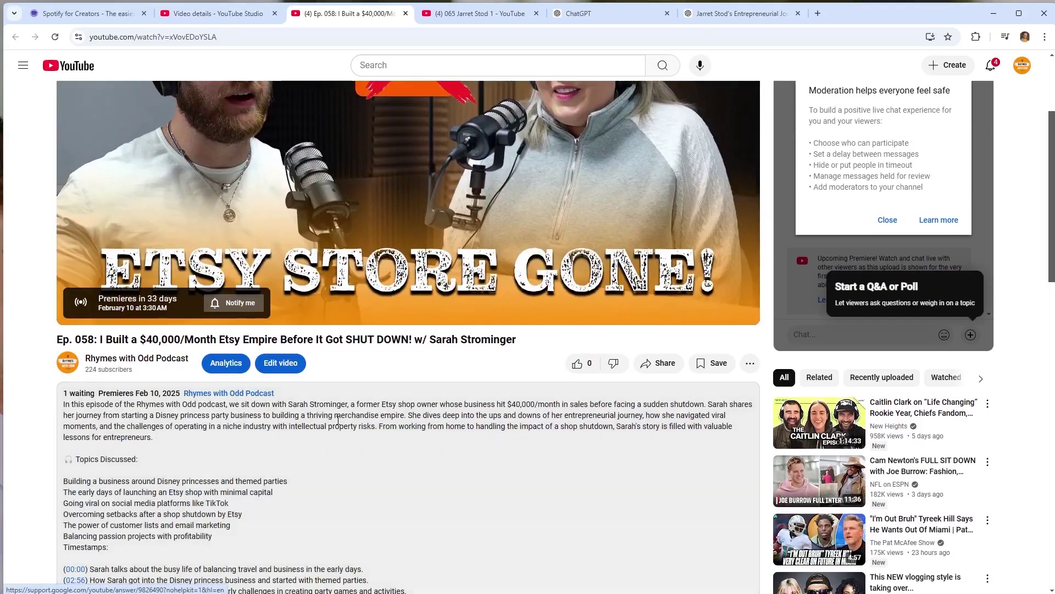
scroll(342, 463, down, 1)
scroll(343, 464, down, 5)
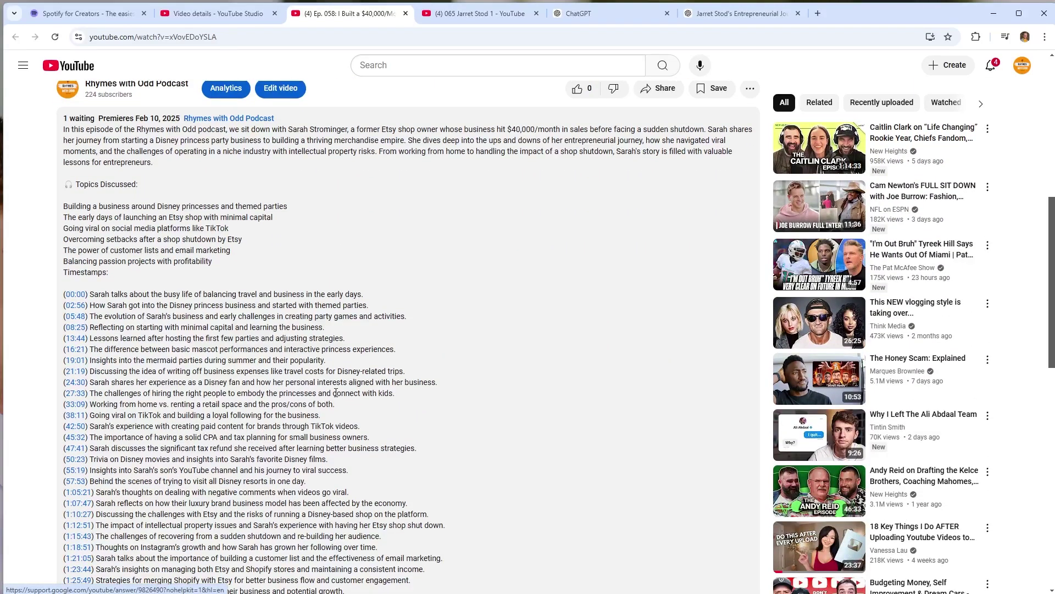
scroll(336, 392, up, 8)
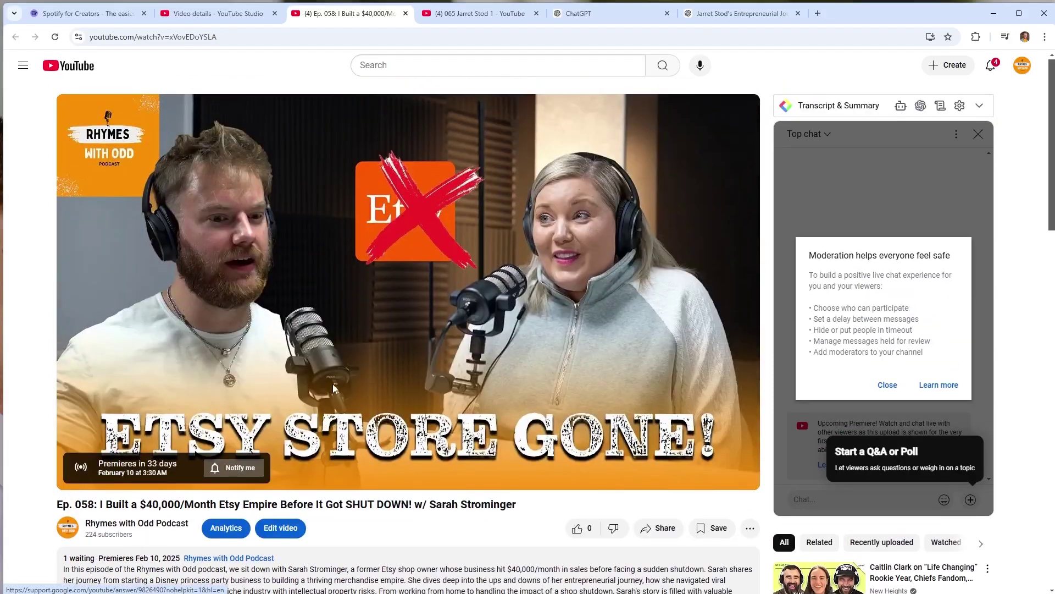